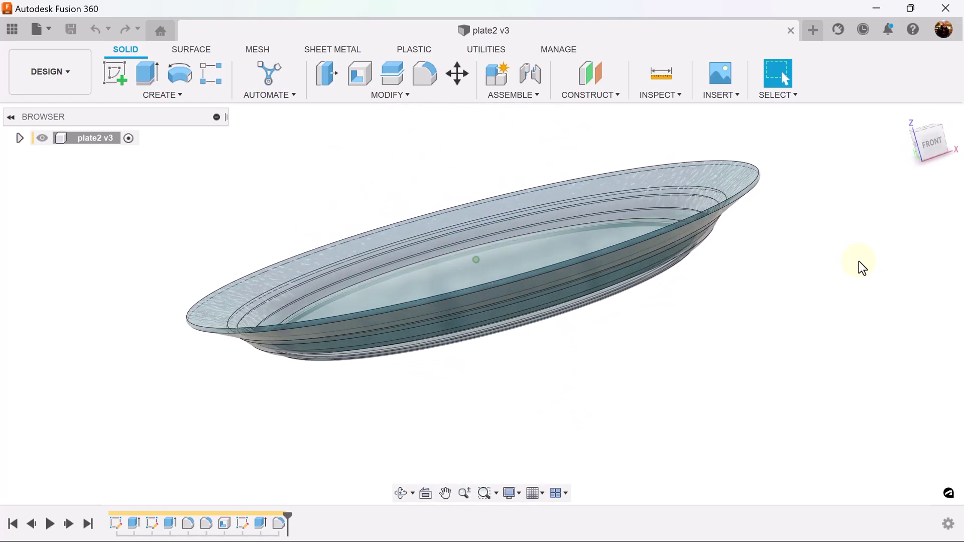
Start a new design and add a new component under the root.
left_click(813, 29)
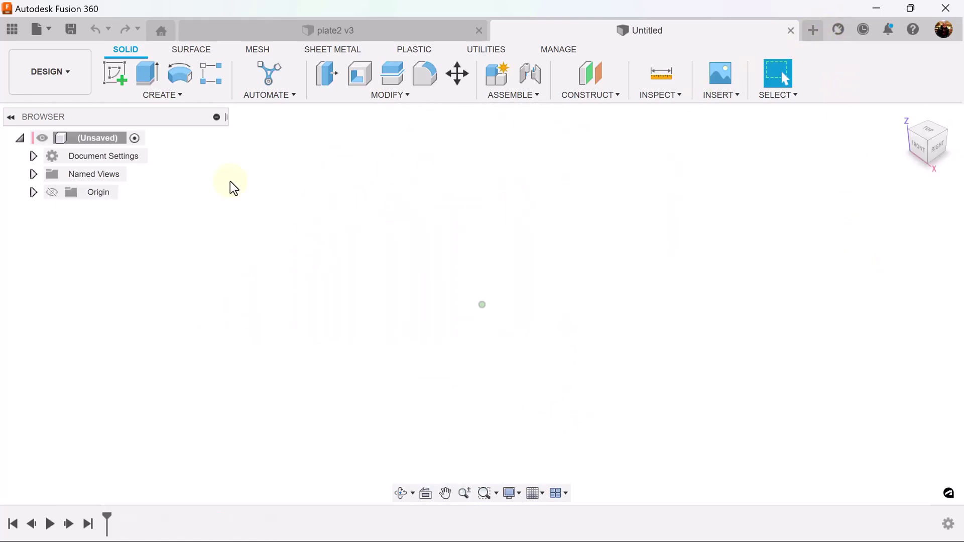
right_click(95, 138)
left_click(128, 149)
left_click(876, 451)
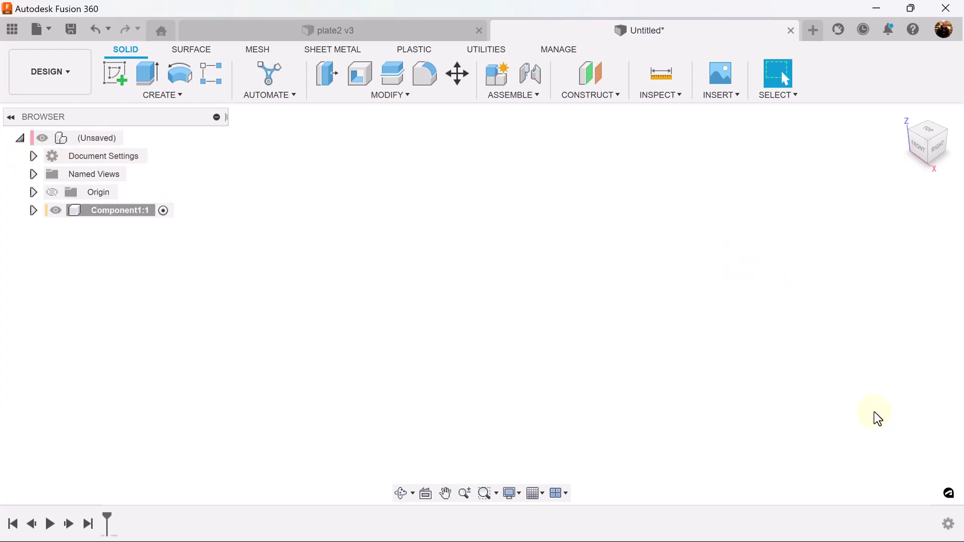
Sketch a 200 mm diameter circle centred on the origin of the horizontal plane.
left_click(113, 71)
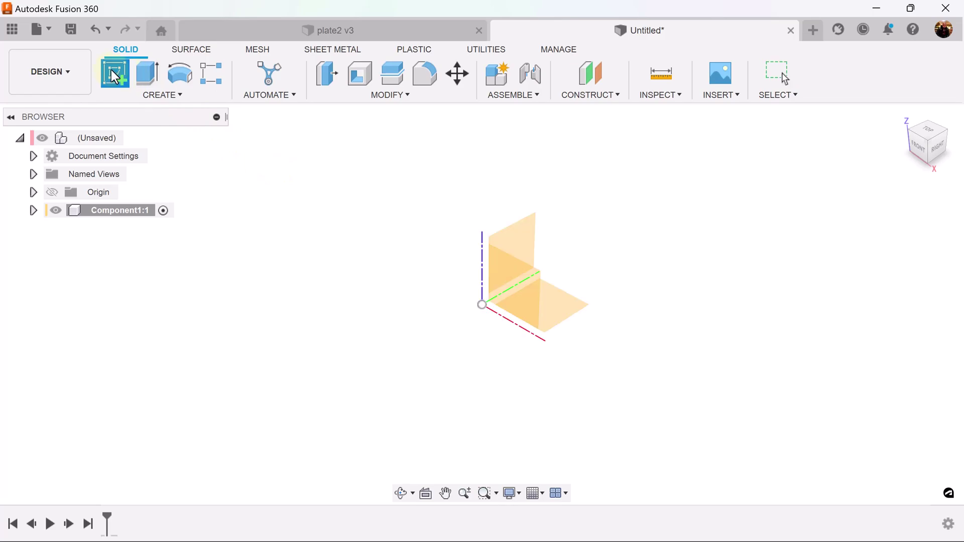
left_click(550, 309)
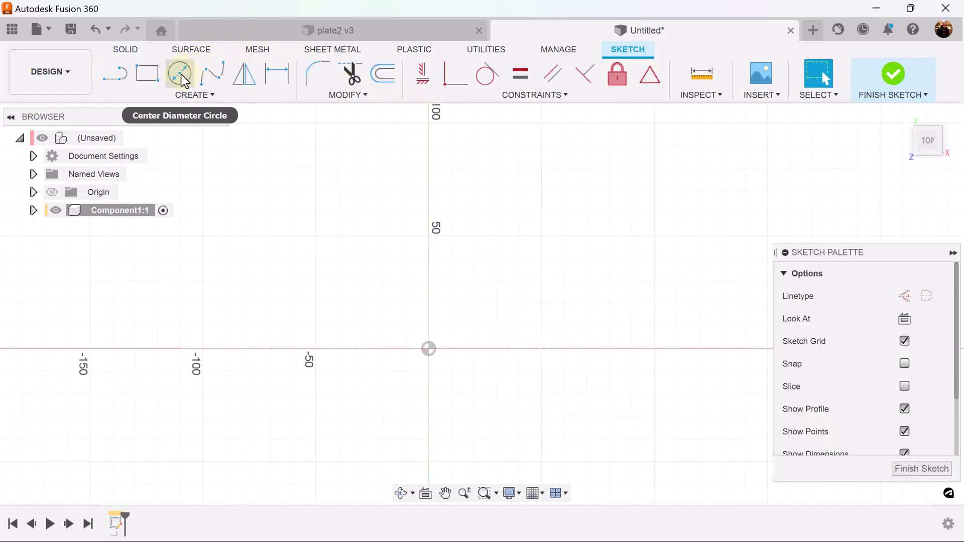
left_click(182, 74)
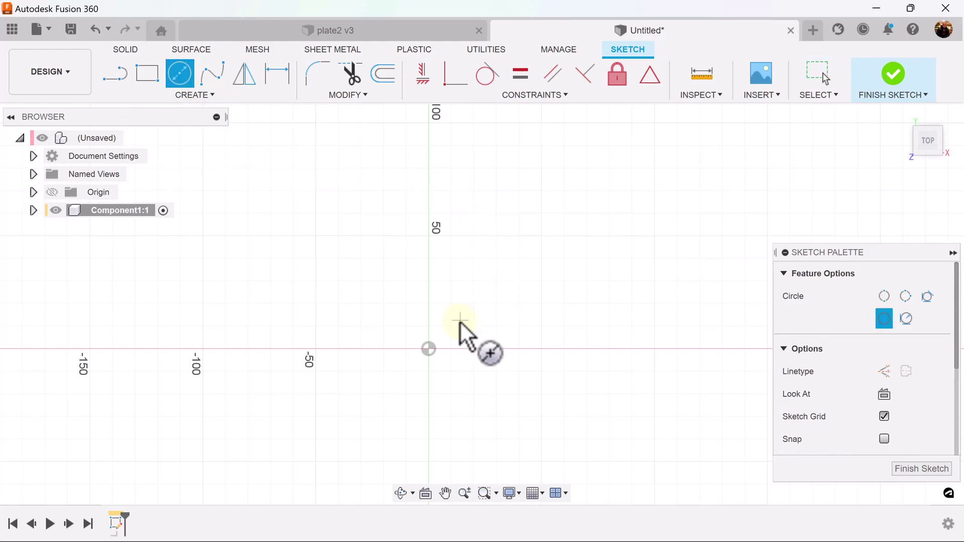
left_click(428, 348)
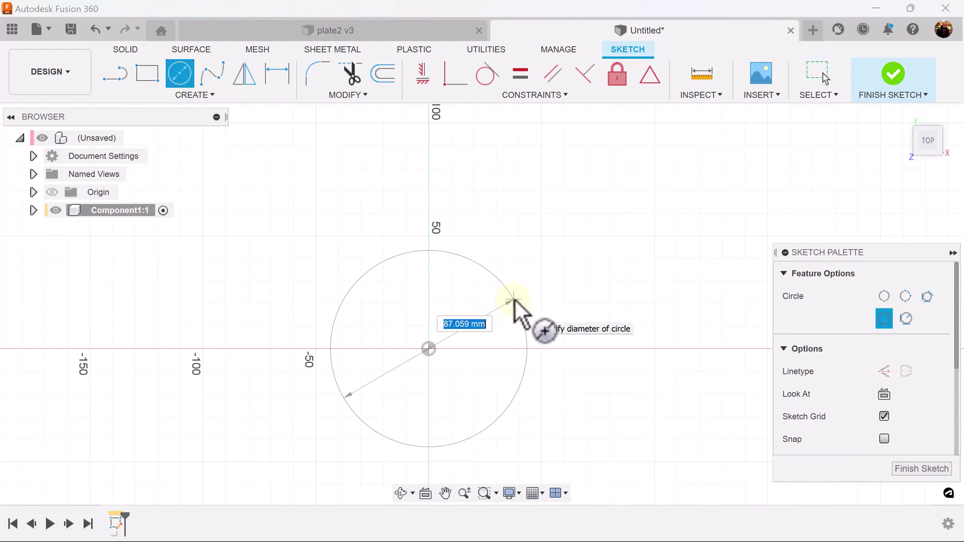
type("200")
key("Return")
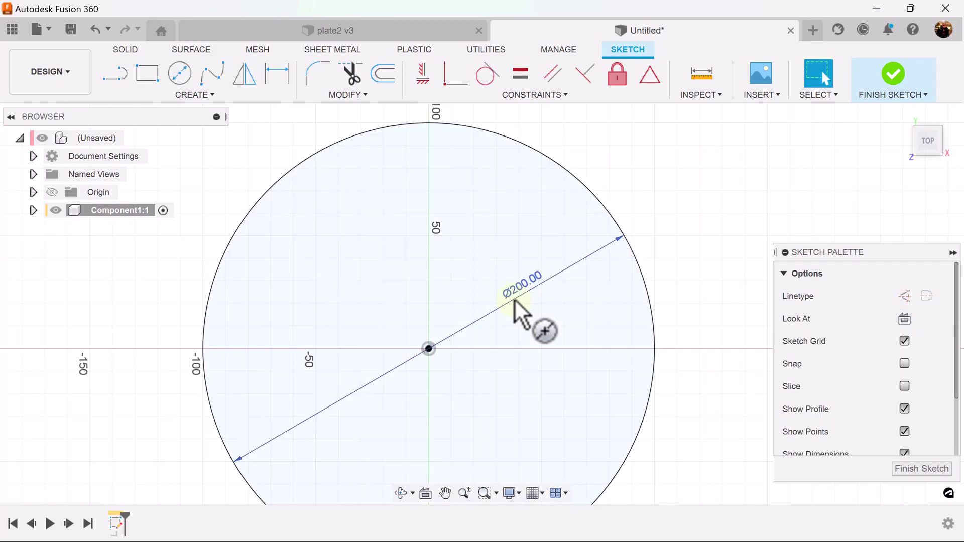
scroll(602, 296, "down", 4)
scroll(703, 309, "down", 1)
middle_click_drag(703, 309, 634, 271)
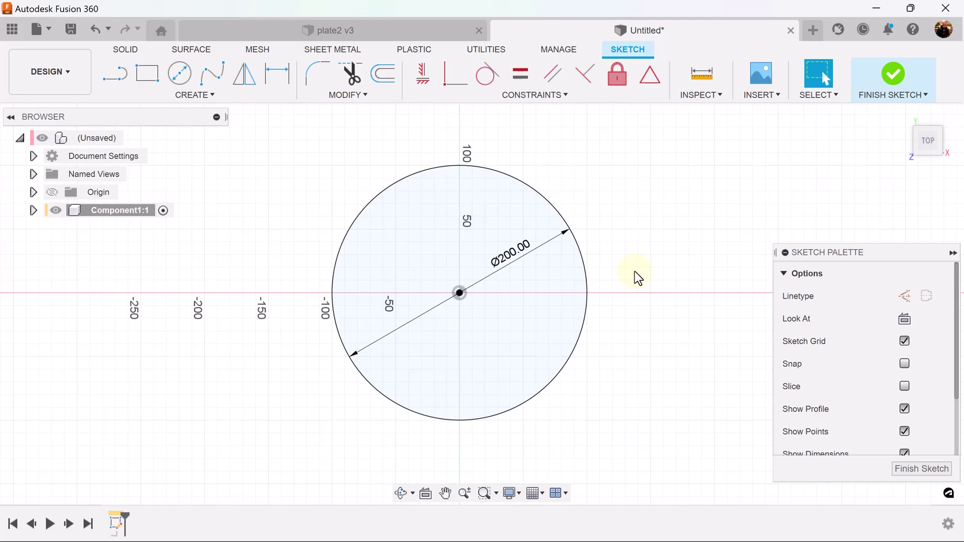
Extrude the 200 mm circle 10 mm with a taper angle into a solid tapered disc.
key("e")
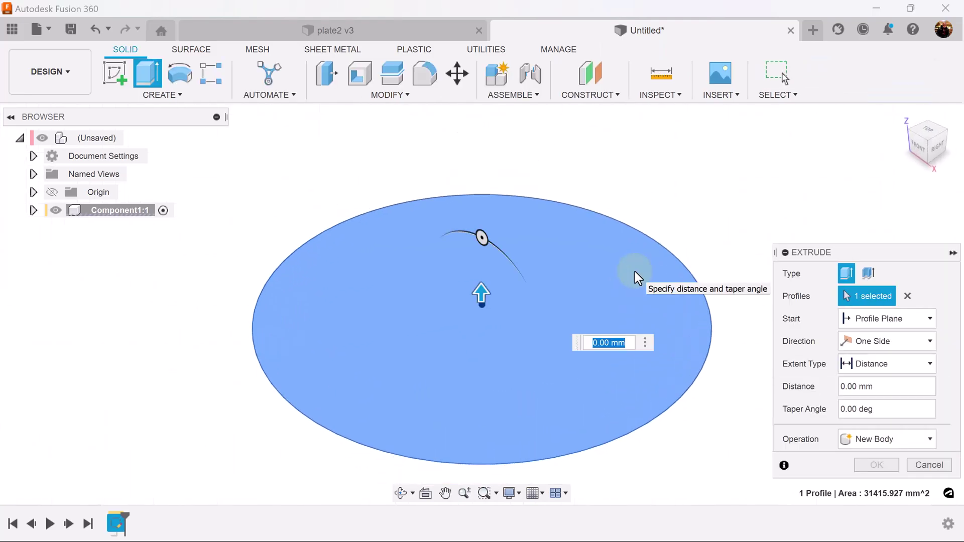
type("10")
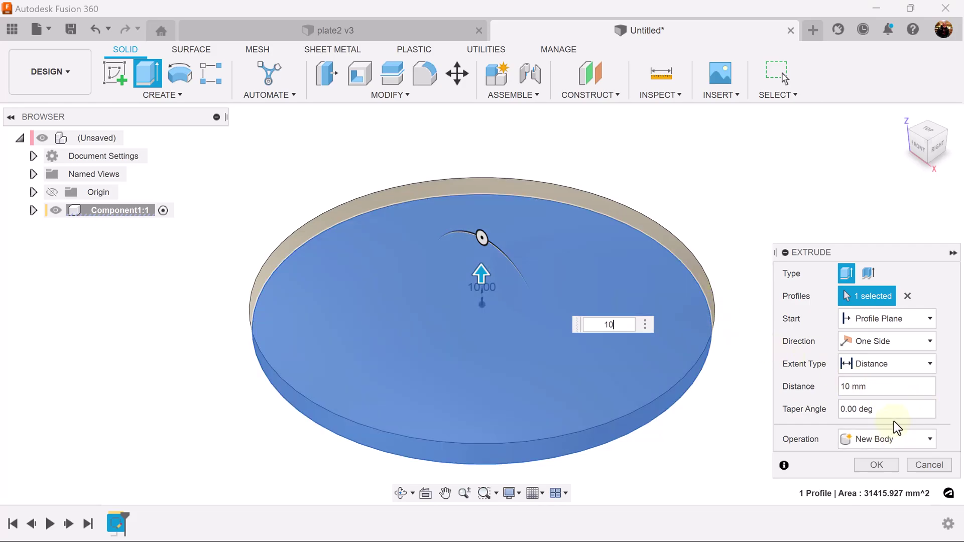
left_click(855, 409)
type("50")
key("Return")
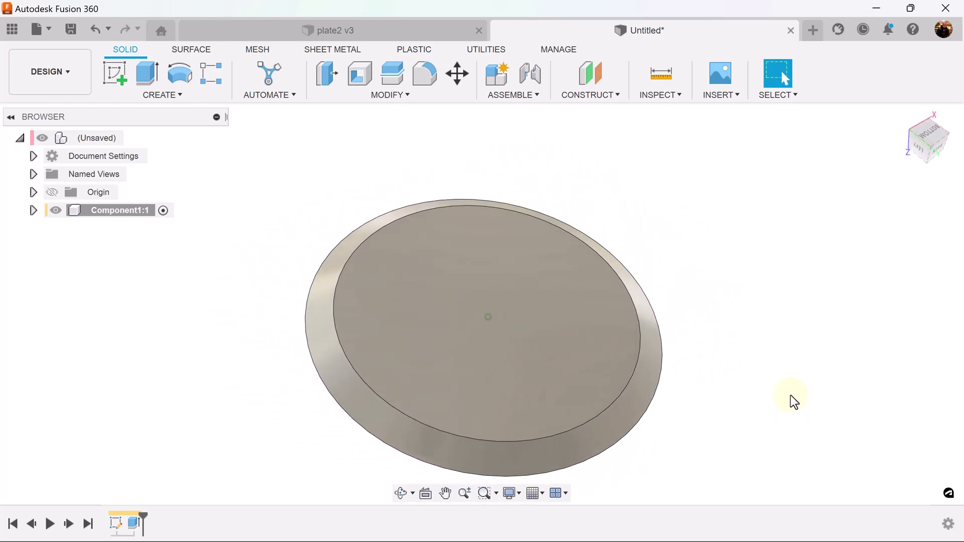
Sketch on the disc's flat face and project its 200 mm circular edge into it.
left_click(115, 73)
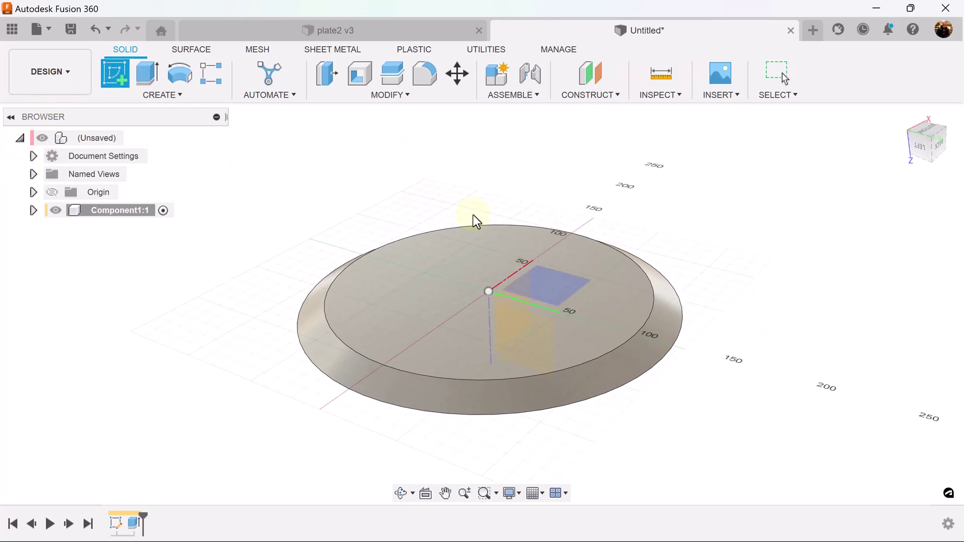
left_click(402, 308)
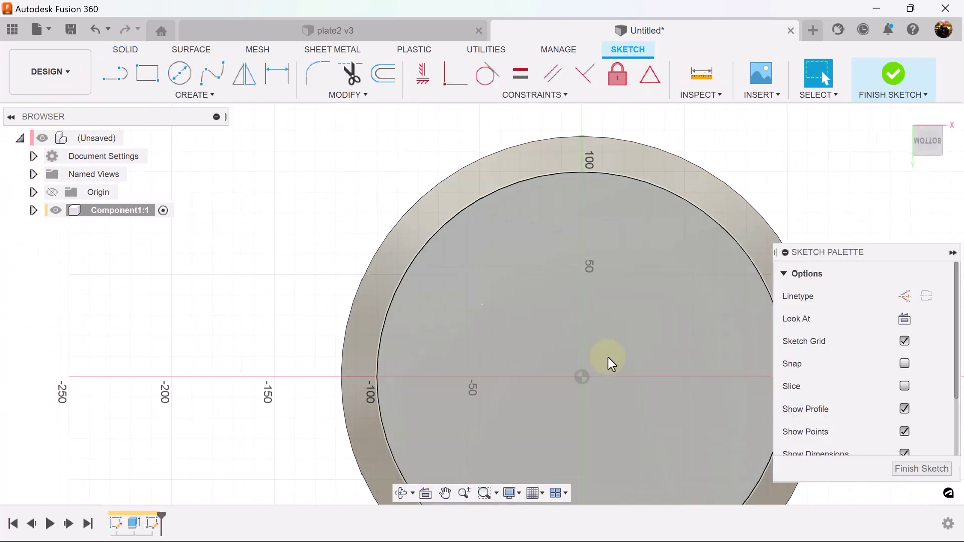
scroll(611, 360, "down", 5)
mouse_move(614, 361)
middle_mouse_down()
mouse_move(602, 284)
mouse_move(542, 286)
middle_mouse_up()
scroll(532, 292, "up", 4)
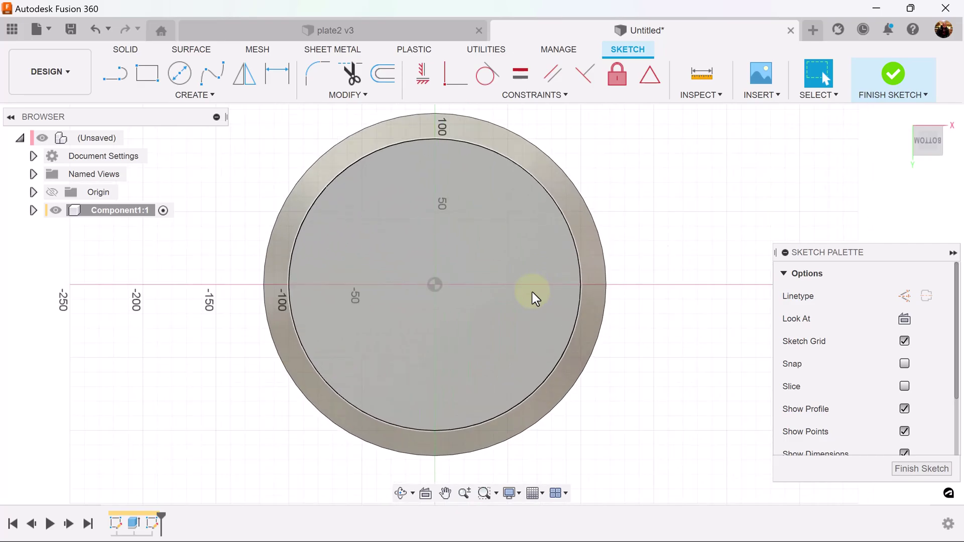
key("p")
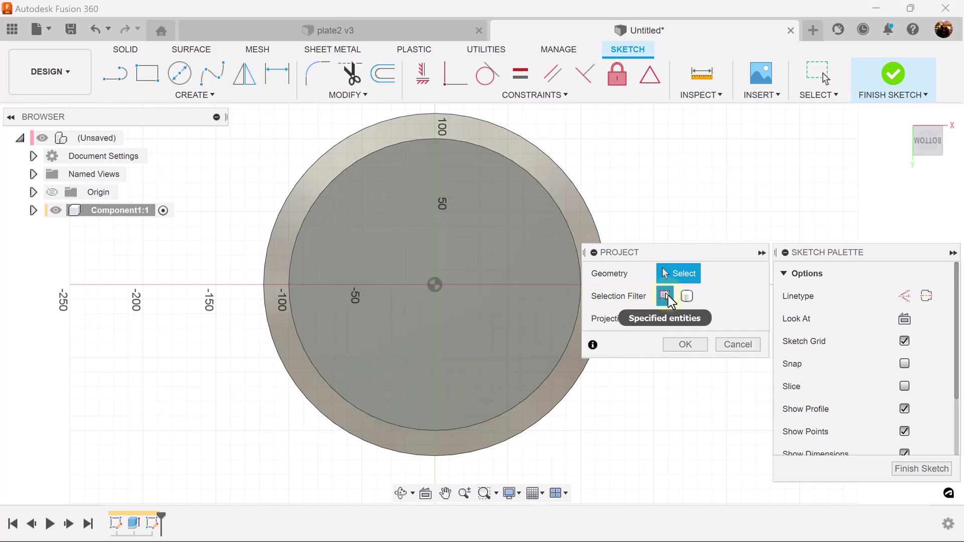
left_click(534, 178)
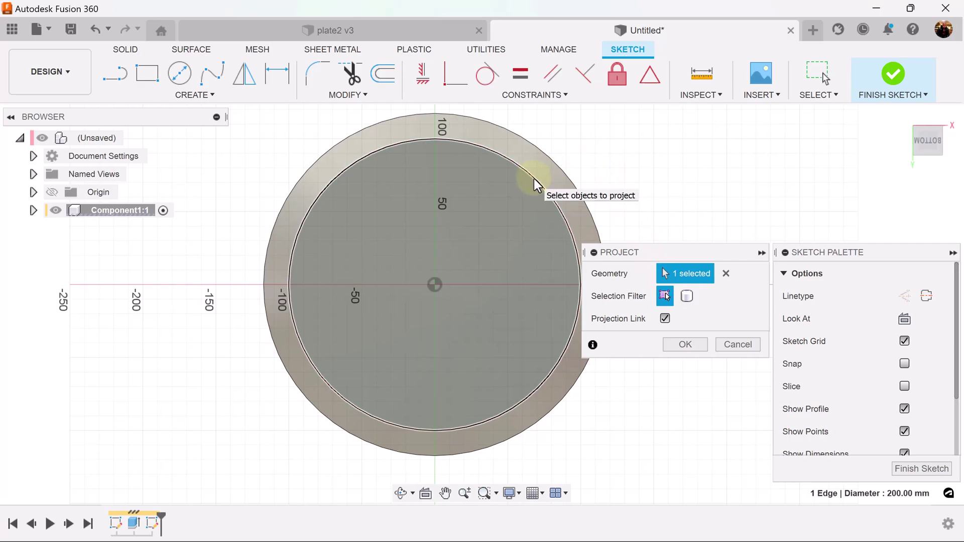
left_click(684, 344)
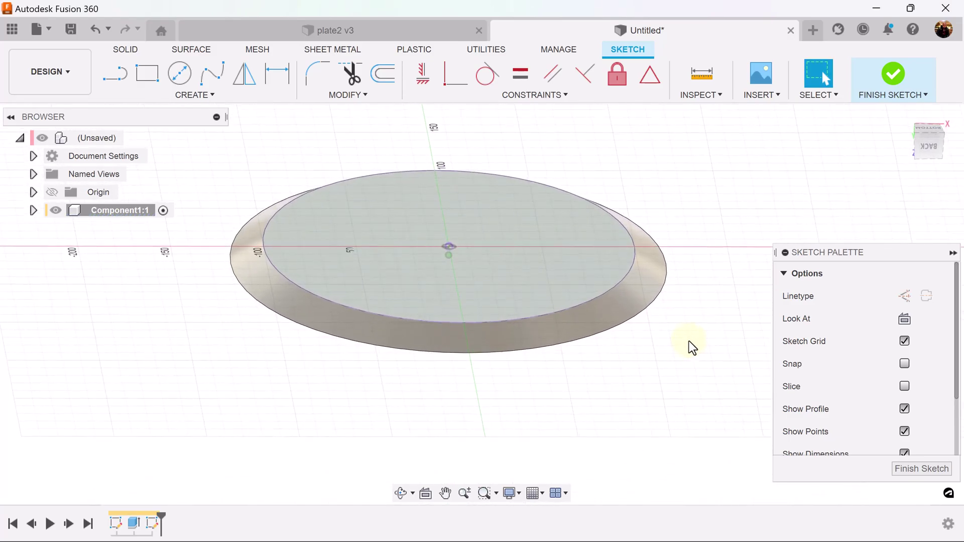
Finish the sketch and join a 10 mm, -40° tapered extrusion of the projected circle.
left_click(925, 469)
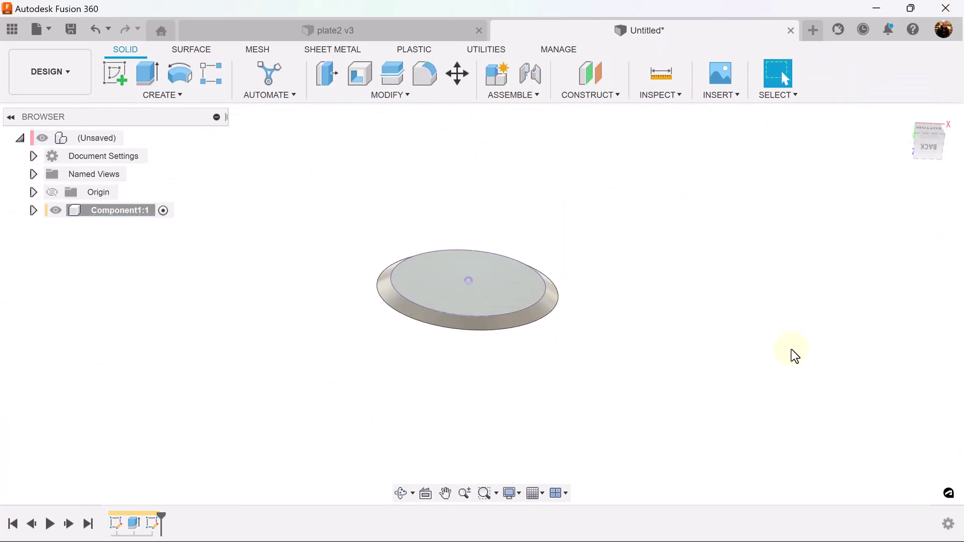
left_click(146, 72)
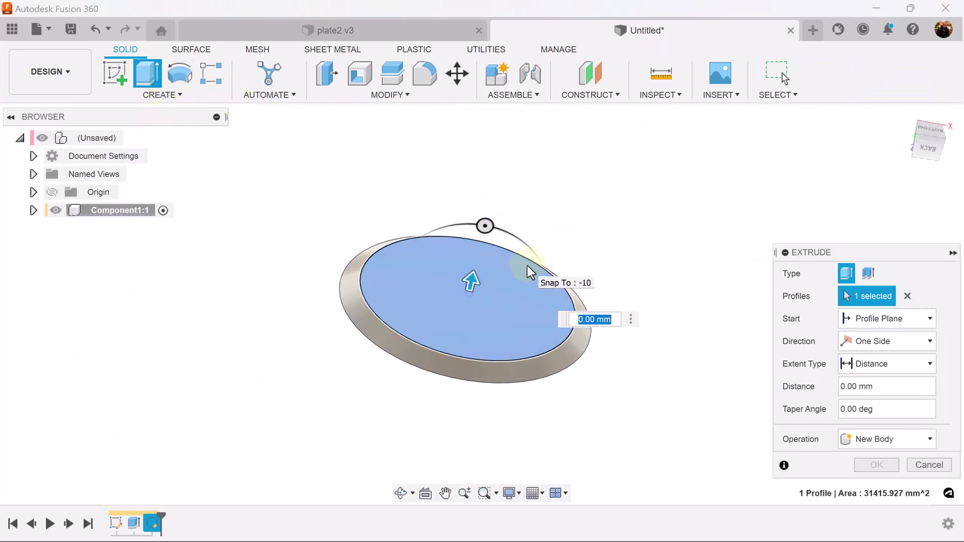
type("10")
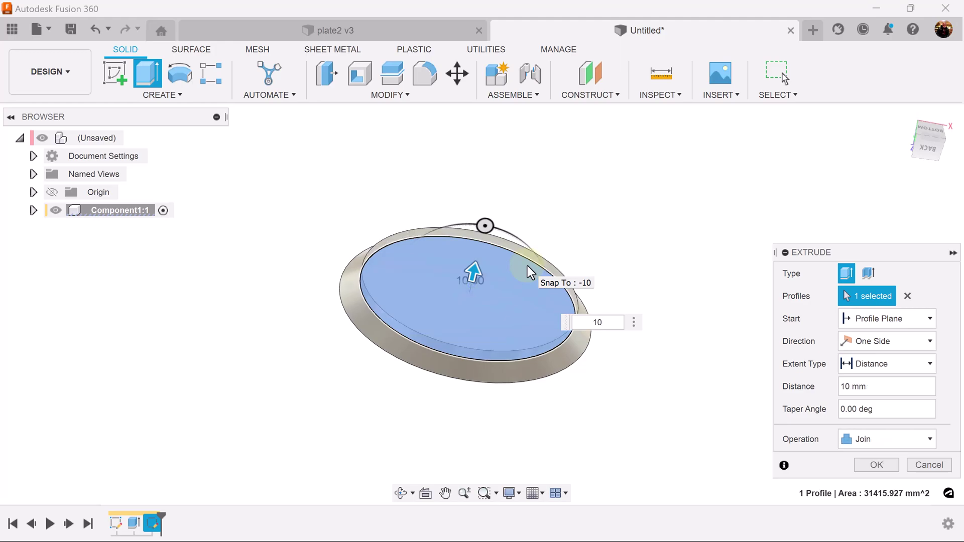
left_click(882, 409)
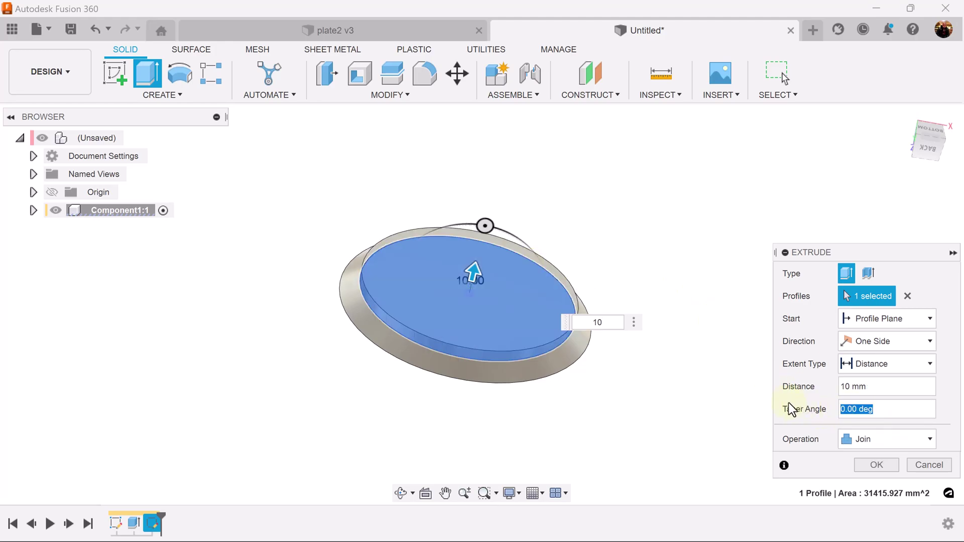
type("-40")
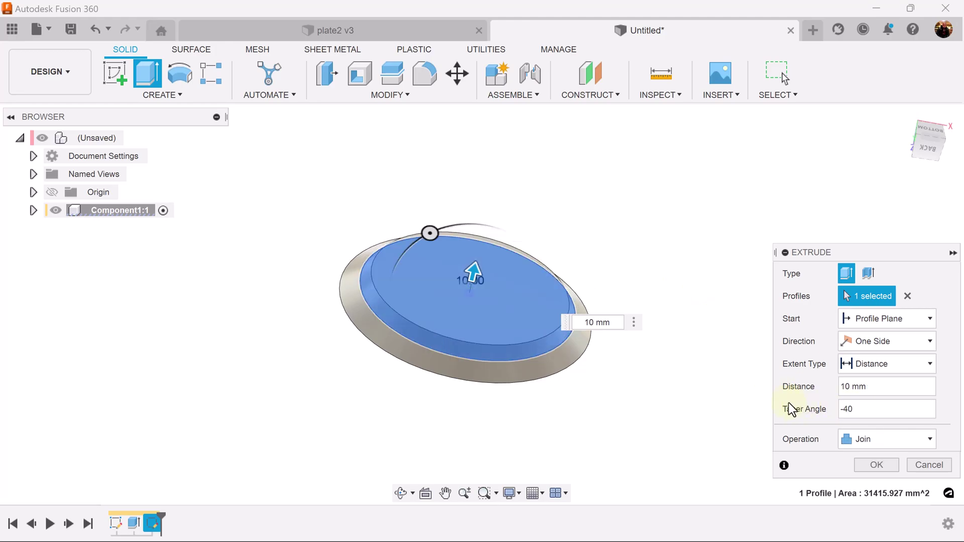
left_click(872, 466)
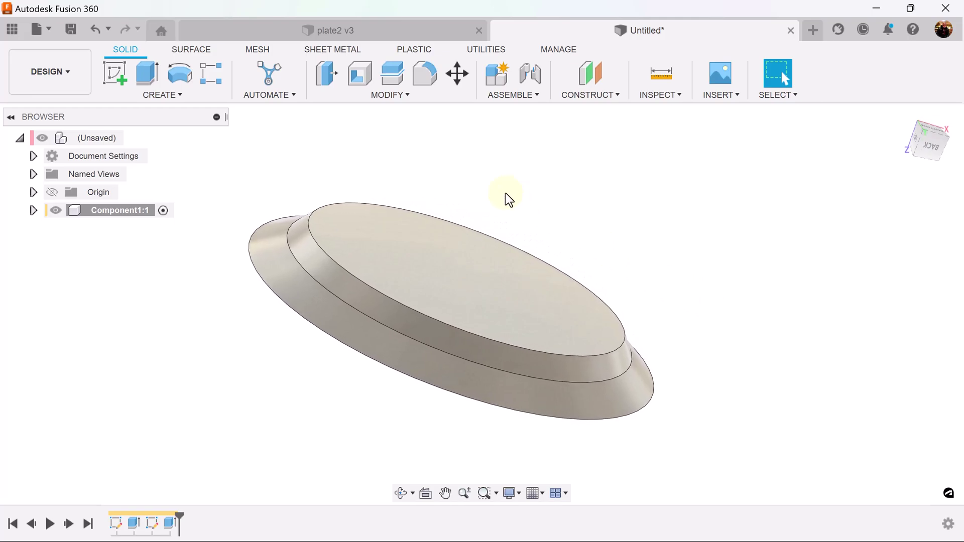
Fillet the top and middle step edges of the plate at 10 mm.
left_click(424, 74)
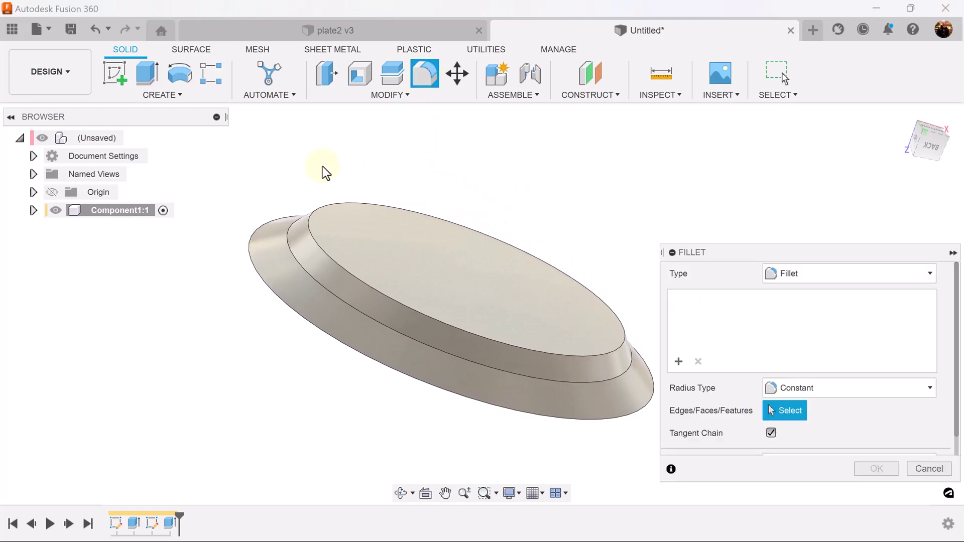
left_click(308, 225)
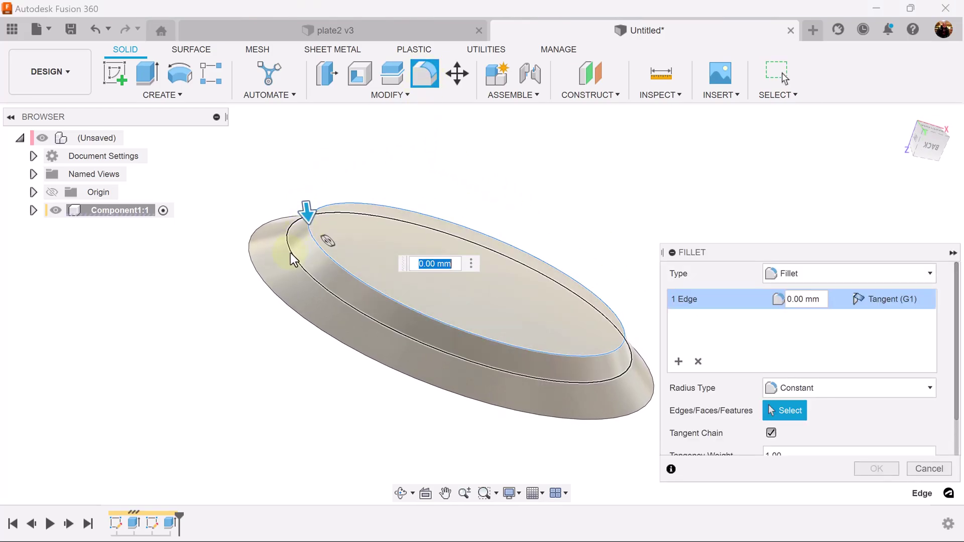
left_click(290, 252)
scroll(368, 332, "up", 5)
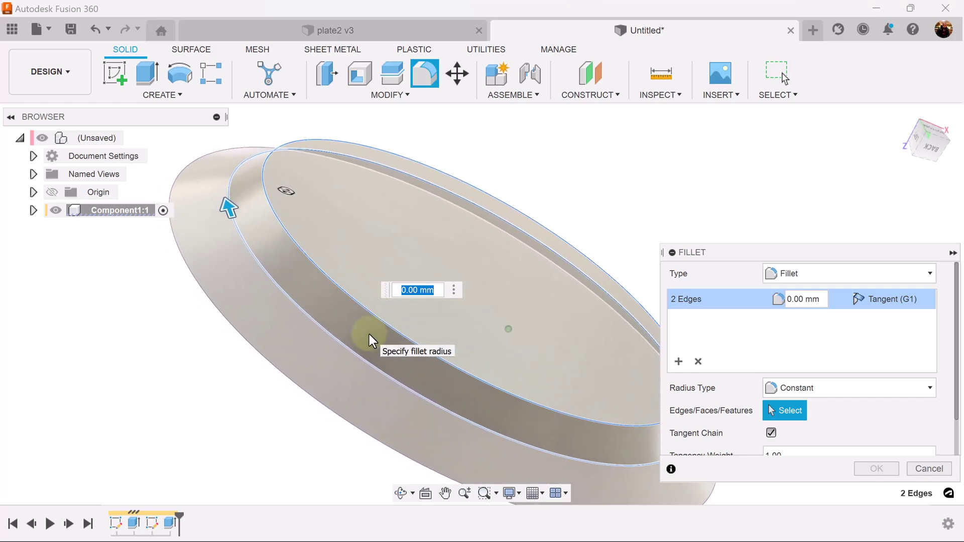
scroll(368, 333, "down", 2)
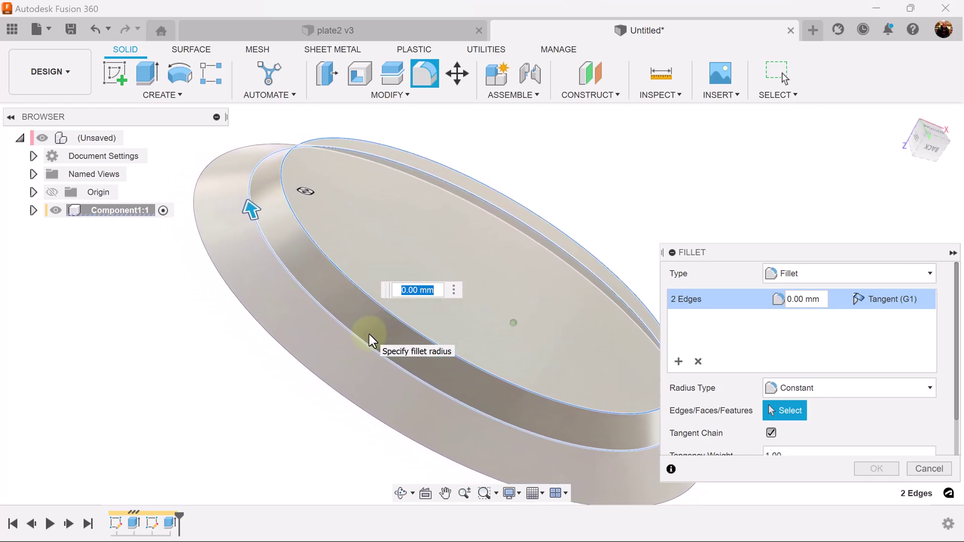
type("10")
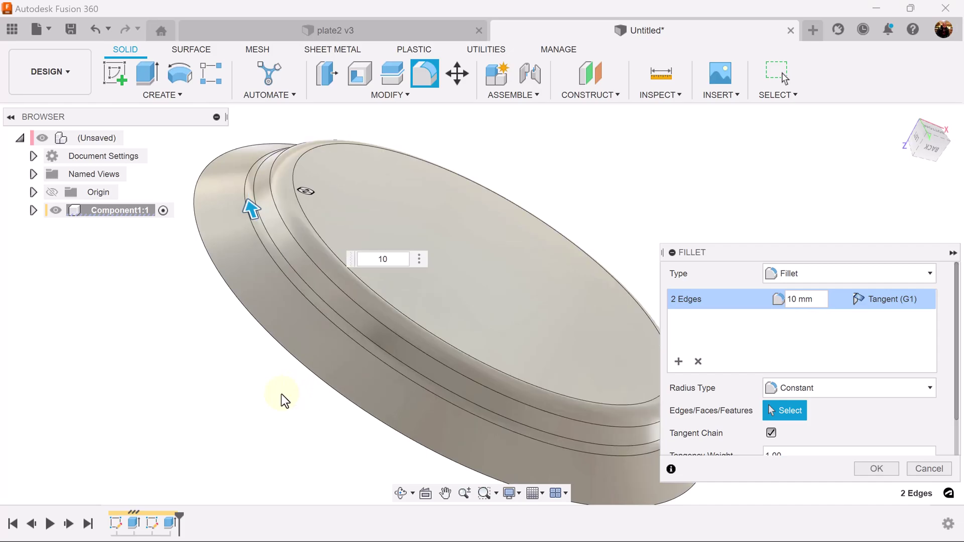
left_click(896, 468)
Fillet the plate's outer edge at 1 mm.
middle_click_drag(835, 371, 351, 145, "shift")
left_click(424, 74)
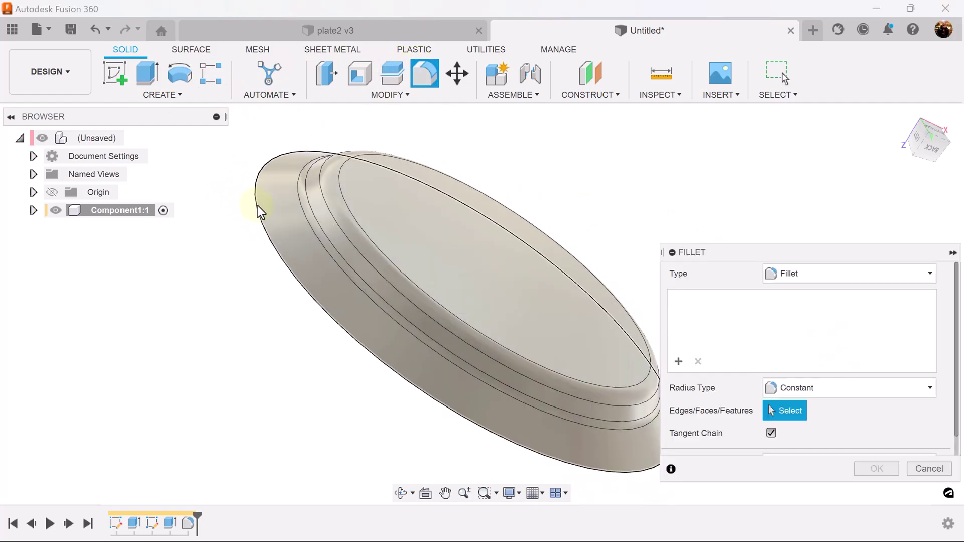
left_click(257, 205)
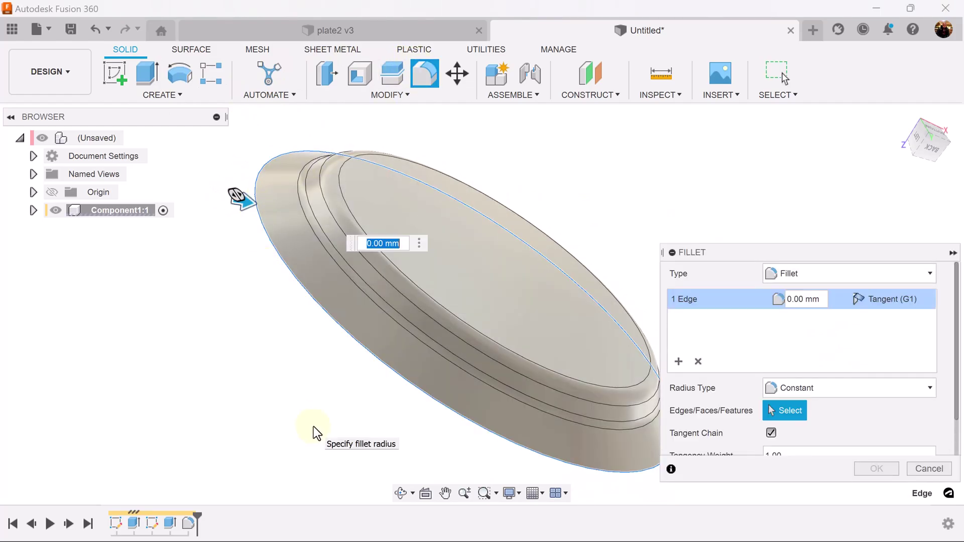
type("1")
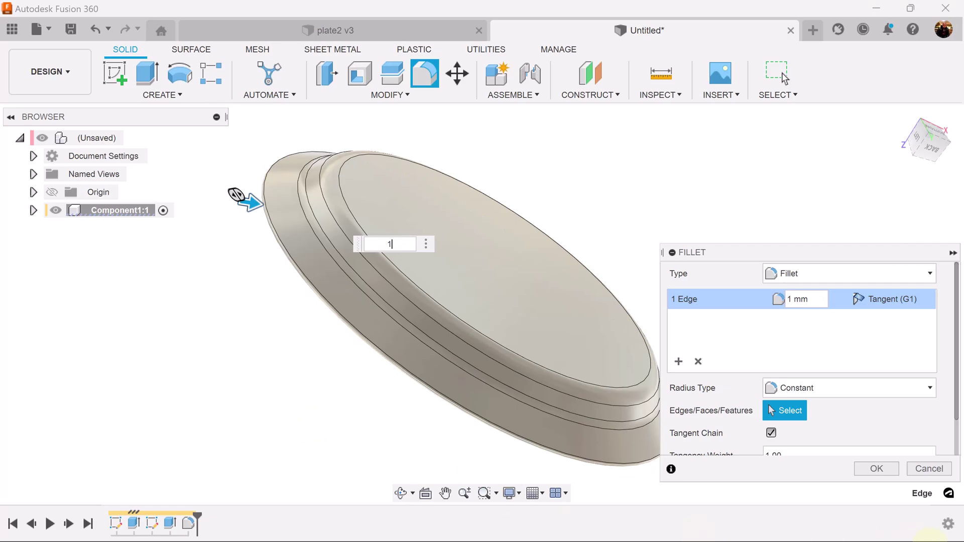
left_click(861, 468)
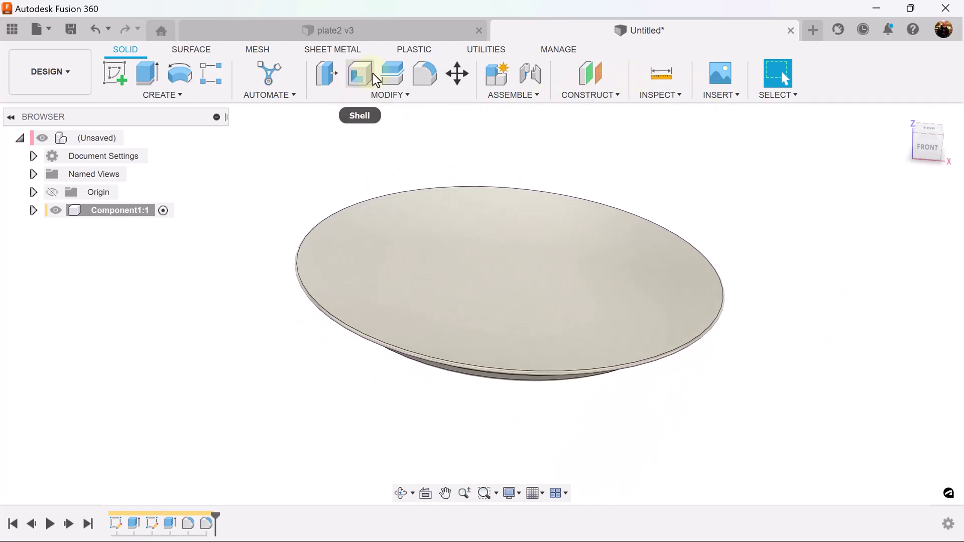
Shell the plate from its top face at 1.5 mm inside thickness, with Tangent Chain off.
left_click(363, 74)
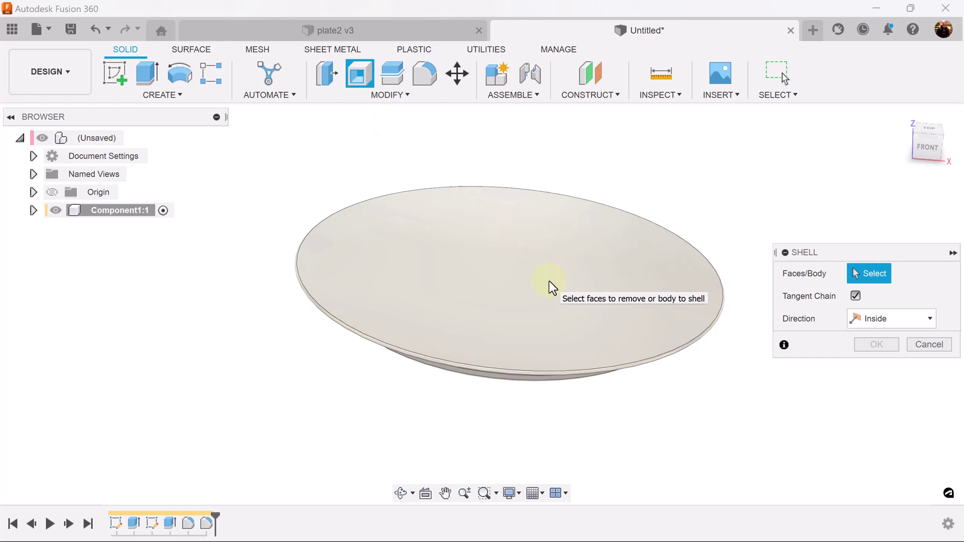
left_click(549, 281)
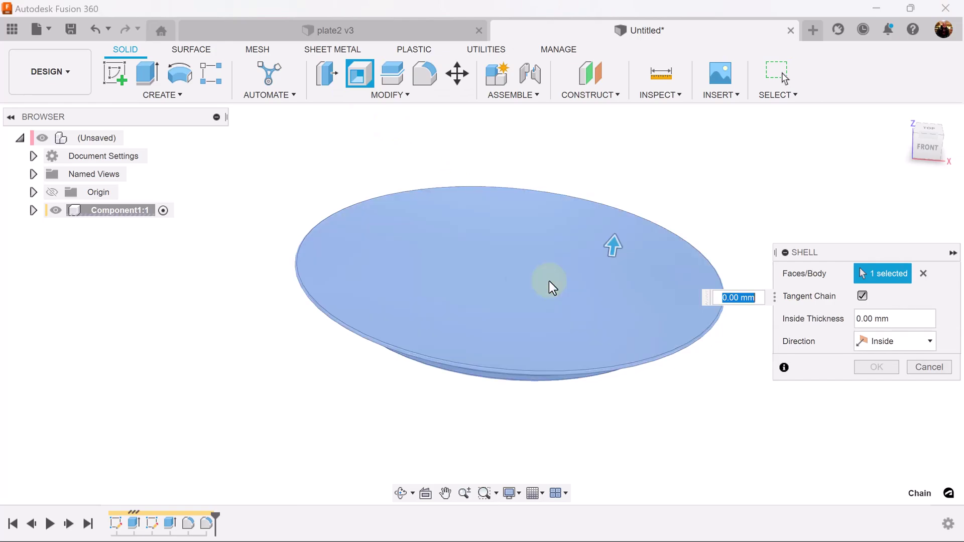
type("1.5")
key("Return")
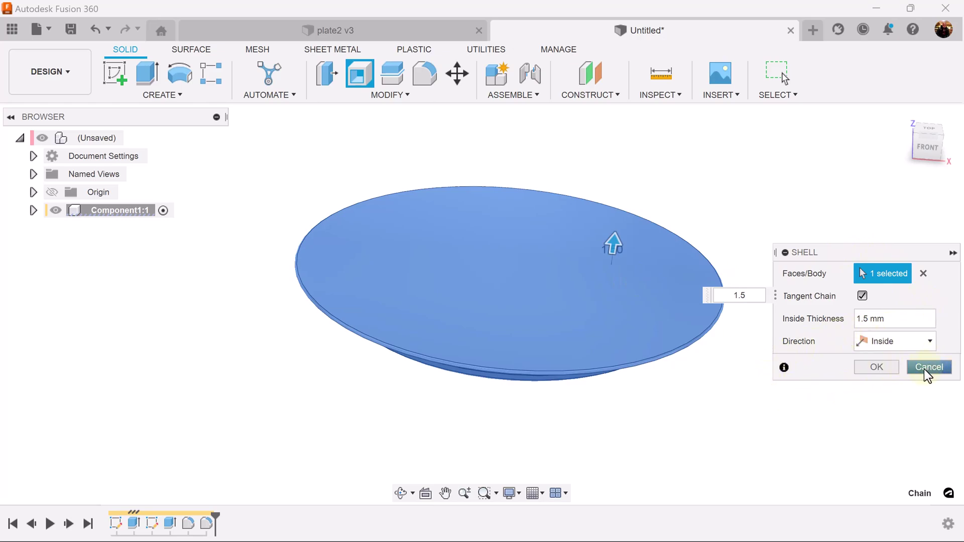
left_click(923, 274)
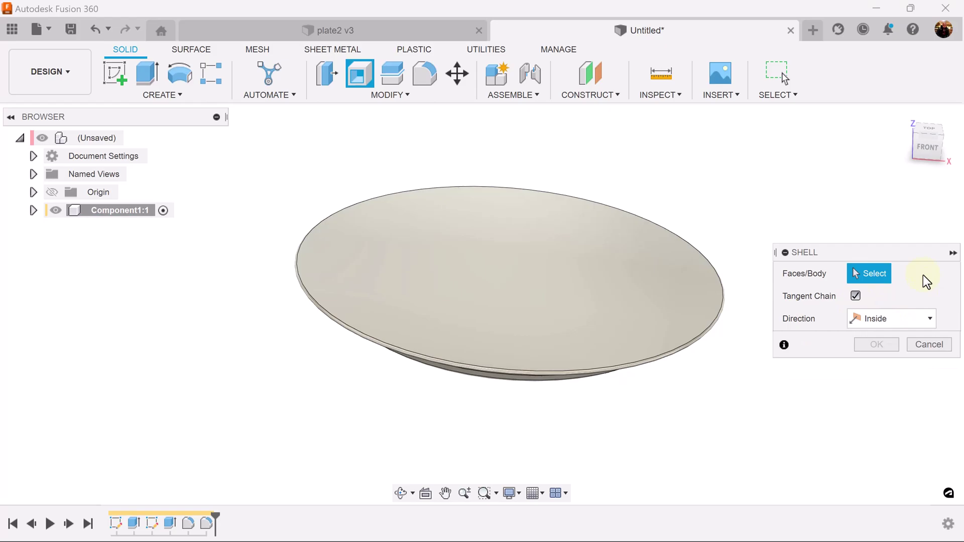
left_click(856, 297)
left_click(508, 258)
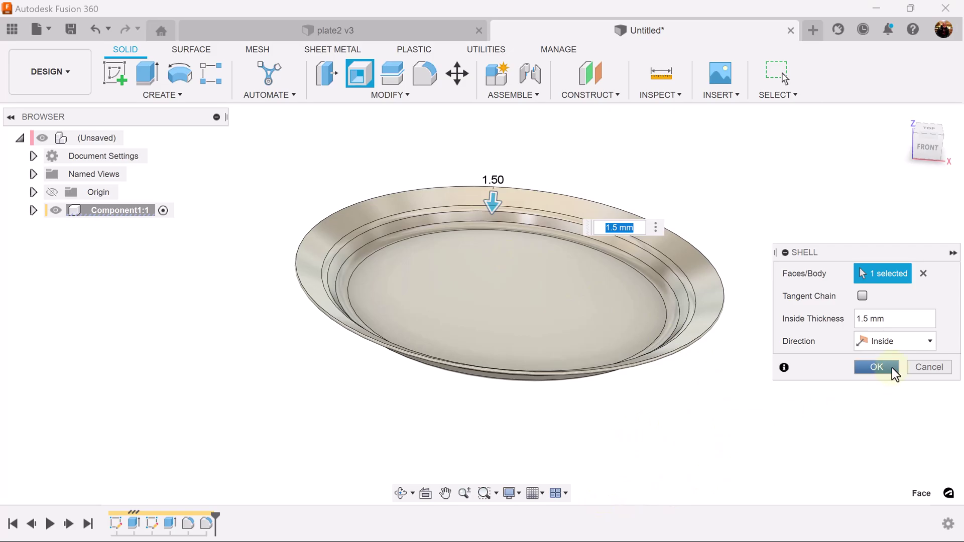
left_click(876, 367)
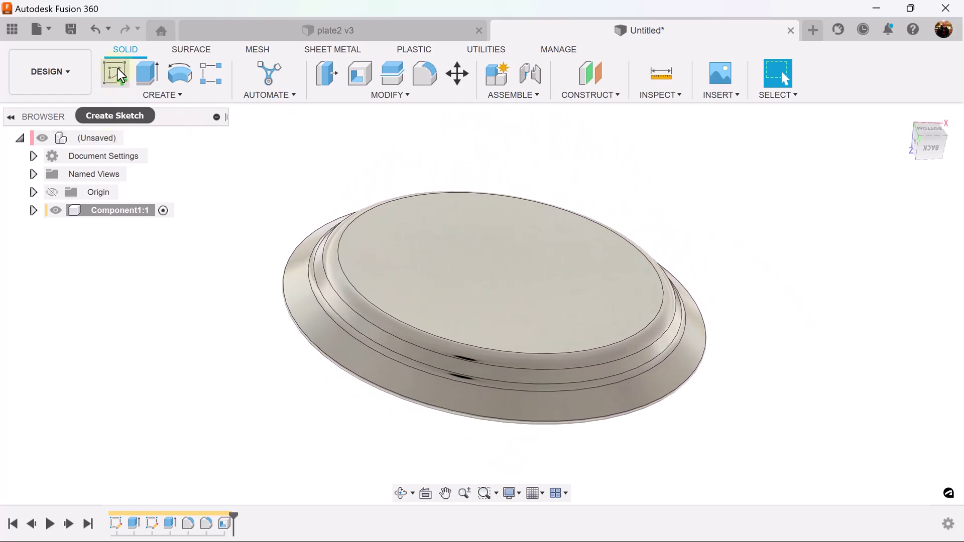
Sketch on the plate's flat face, project the 173.892 mm inner circular edge, and finish the sketch.
left_click(117, 68)
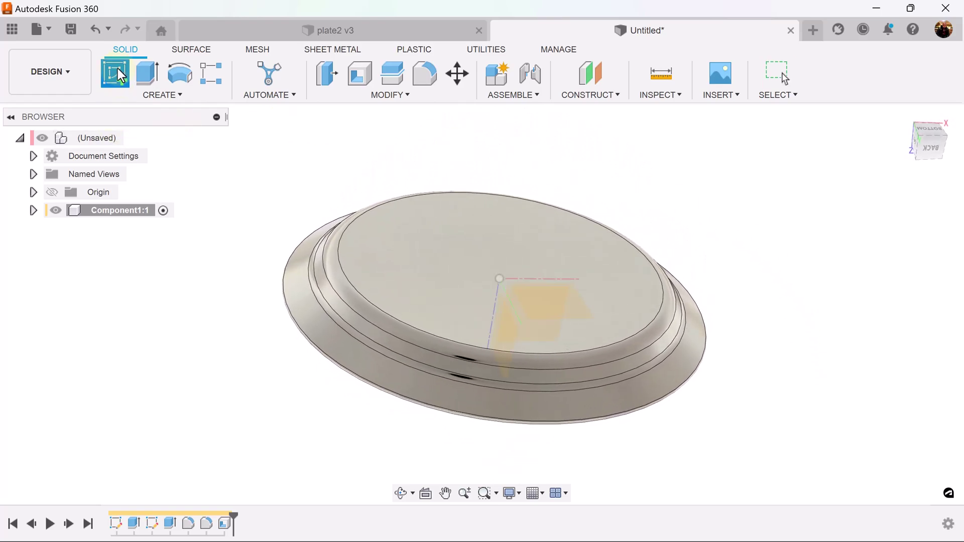
left_click(471, 236)
scroll(648, 392, "up", 4)
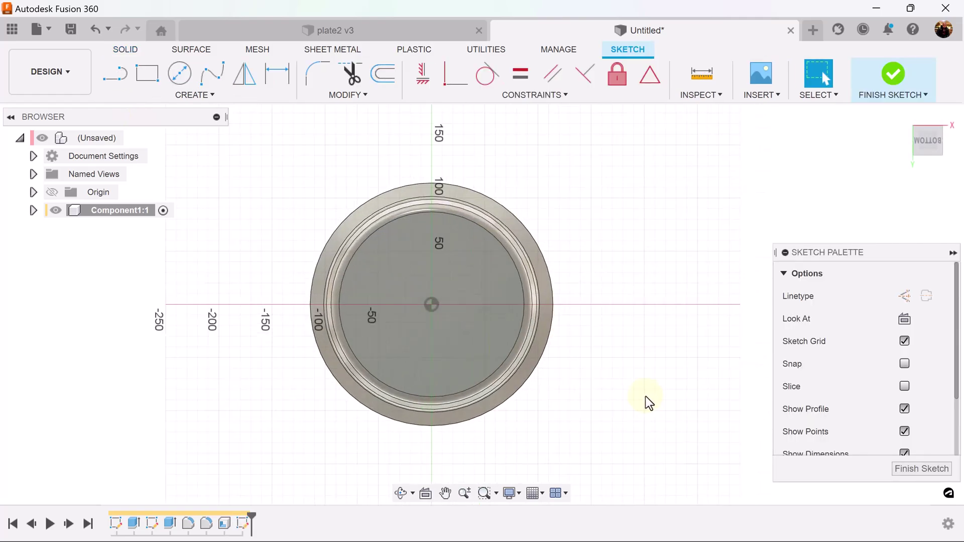
middle_click_drag(619, 342, 712, 345)
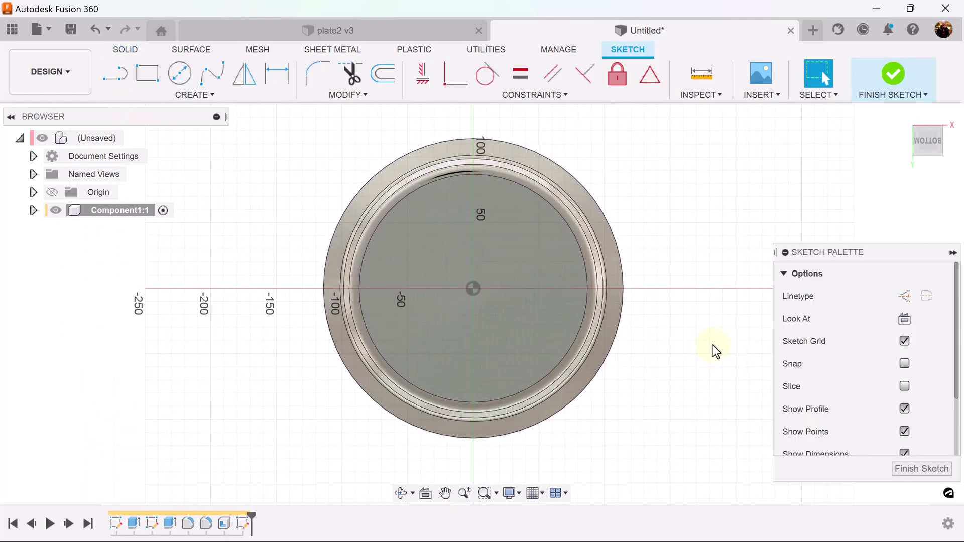
key("p")
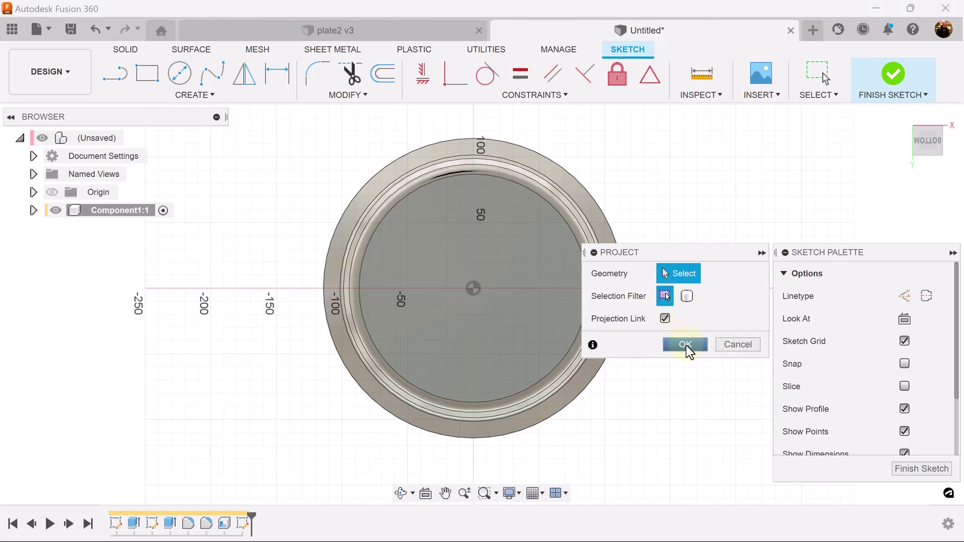
left_click(562, 218)
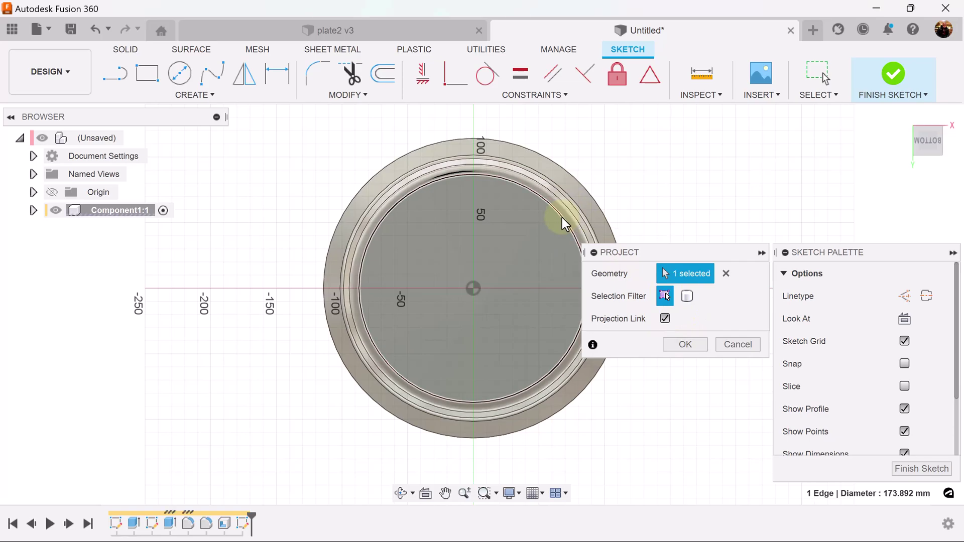
left_click(685, 344)
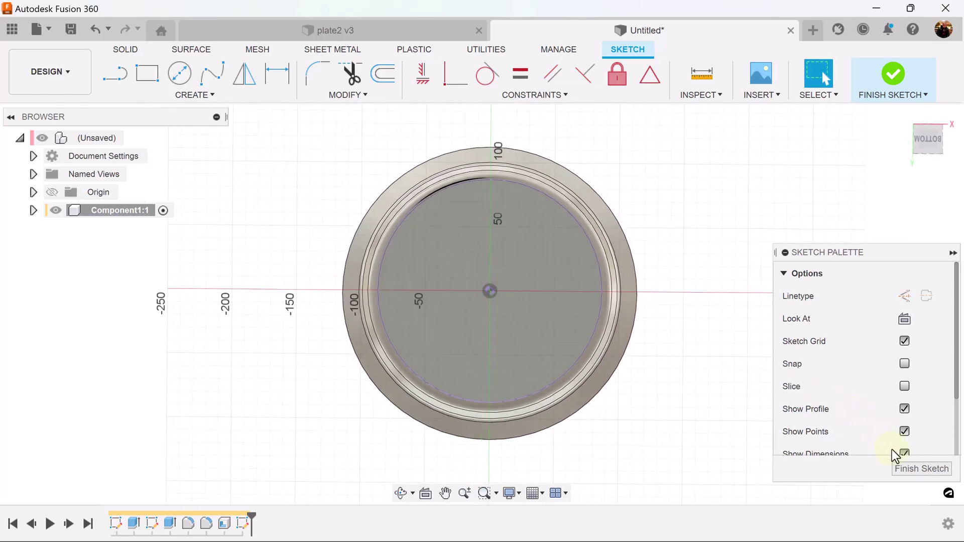
left_click(911, 468)
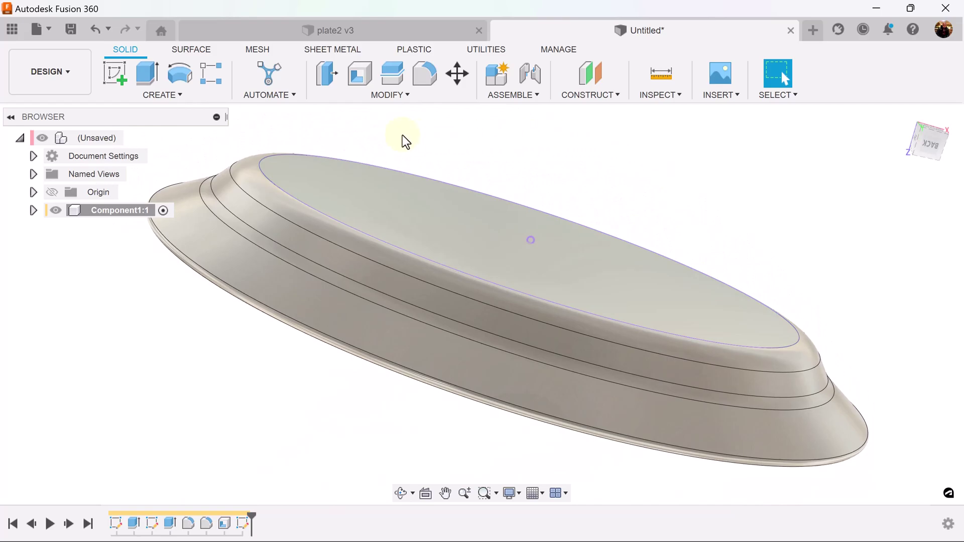
Thin-extrude the projected circle 2 mm as a 1 mm thick ring joined to the plate.
left_click(143, 77)
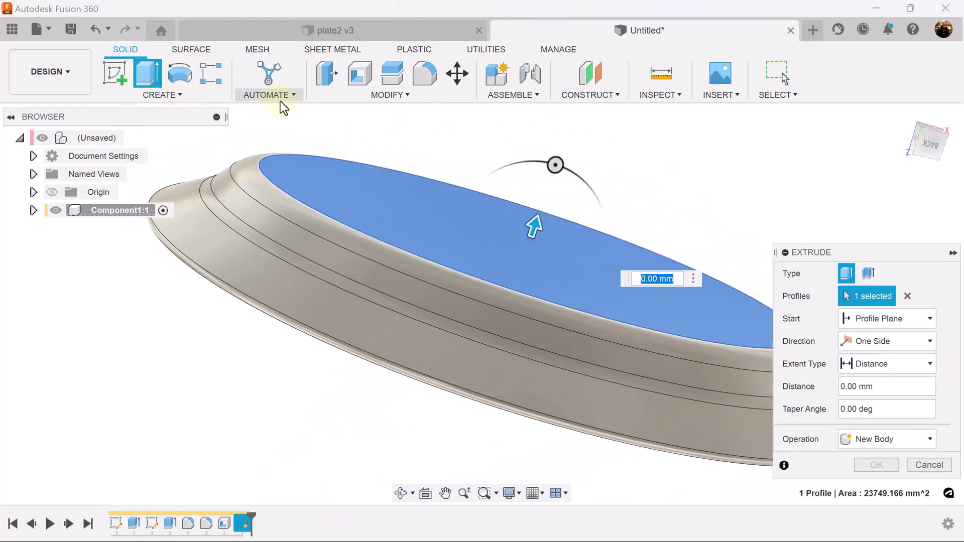
left_click(275, 185)
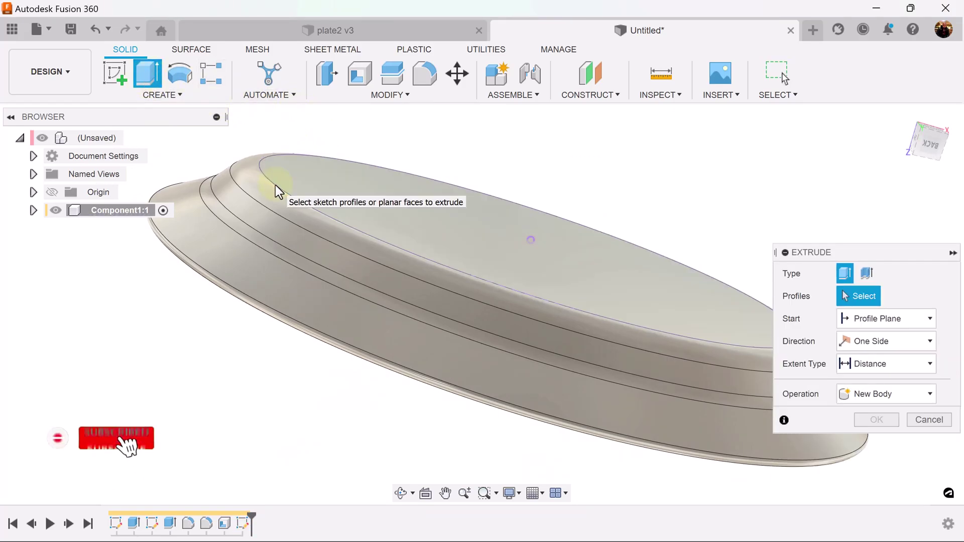
left_click(869, 272)
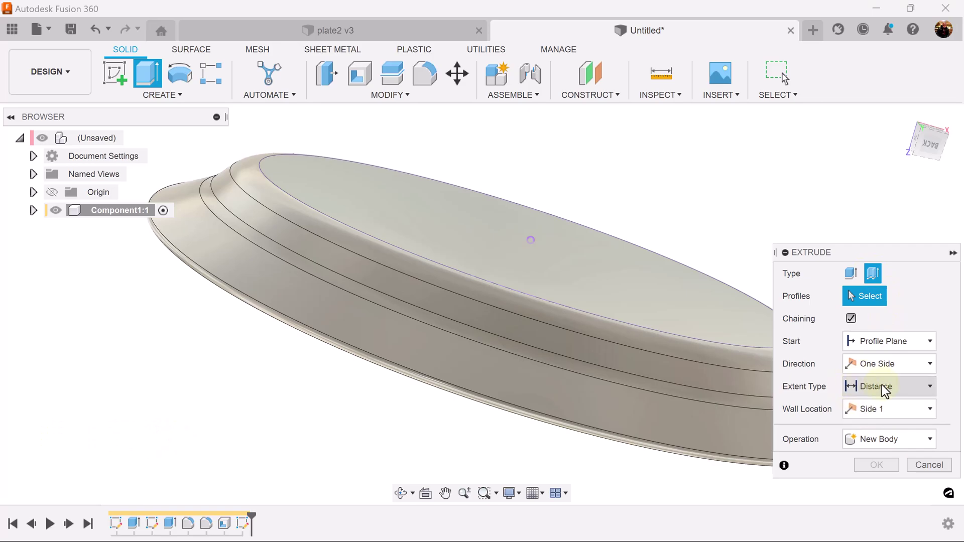
left_click_drag(919, 257, 916, 109)
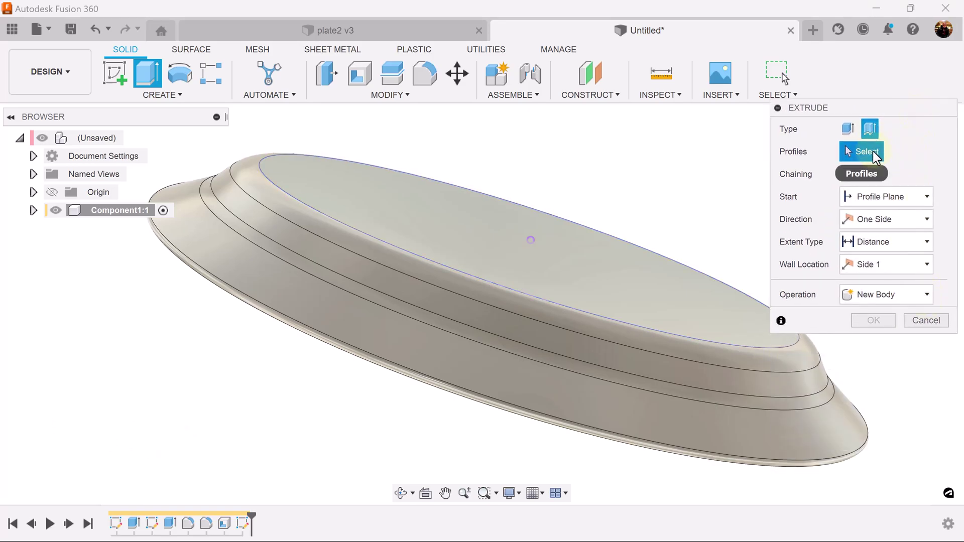
left_click(462, 274)
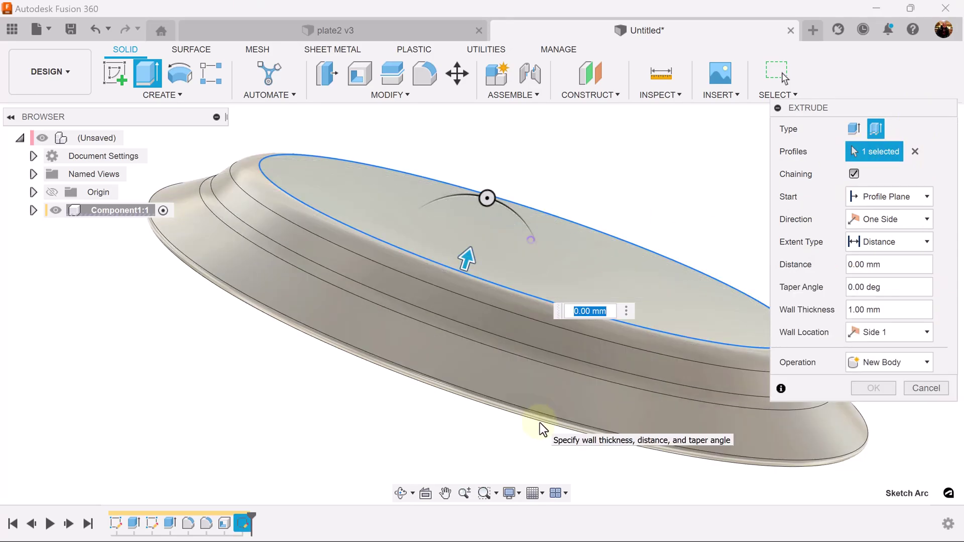
type("2")
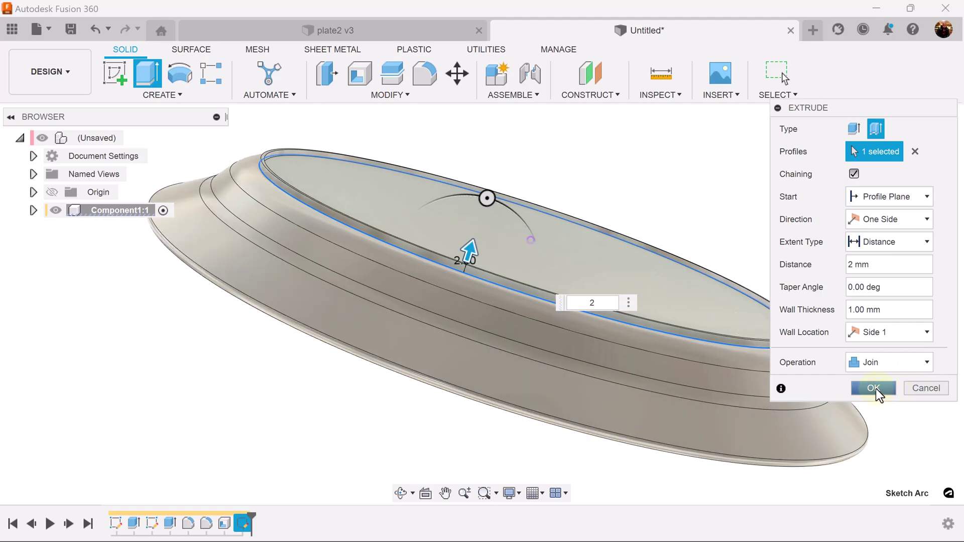
left_click(874, 388)
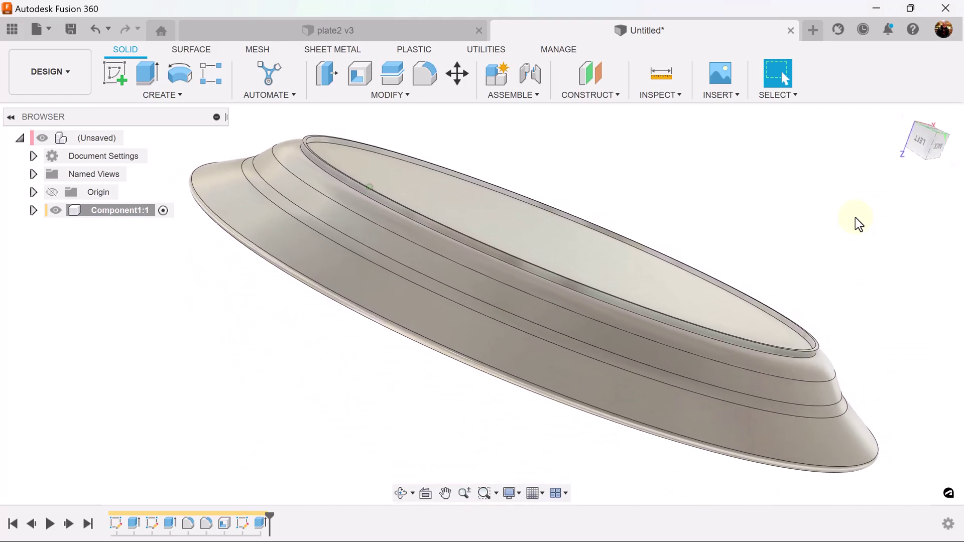
Fillet the two rim faces and the inner rim edge at 0.5 mm.
left_click(429, 77)
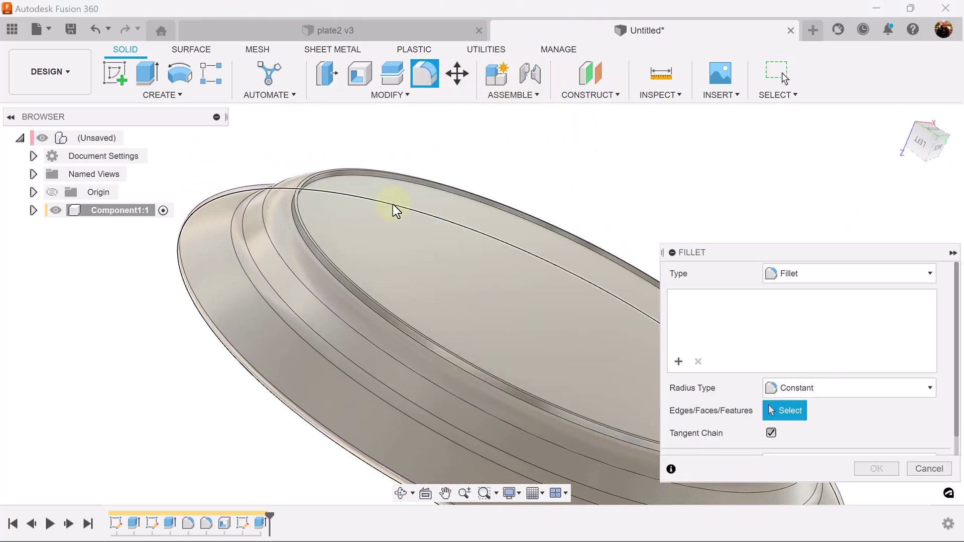
left_click(450, 215)
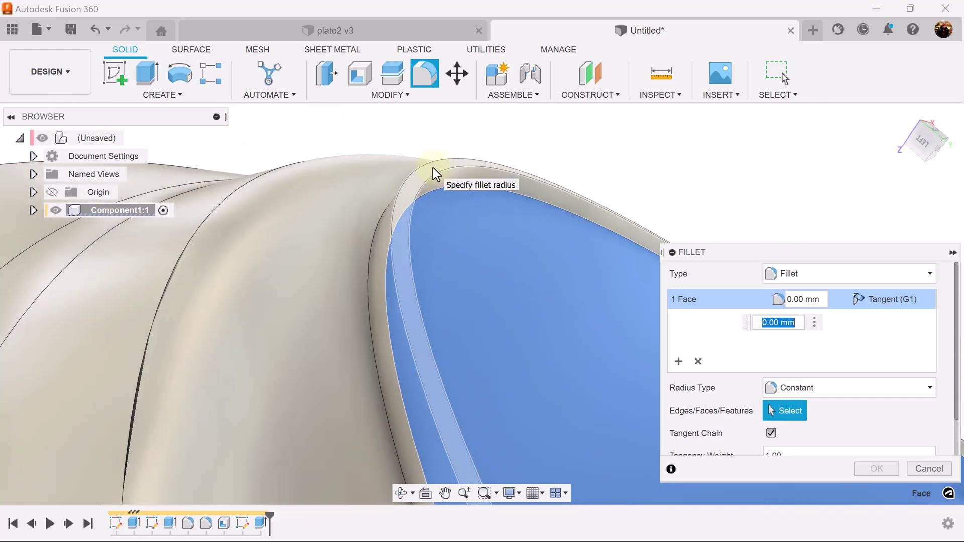
left_click(433, 167)
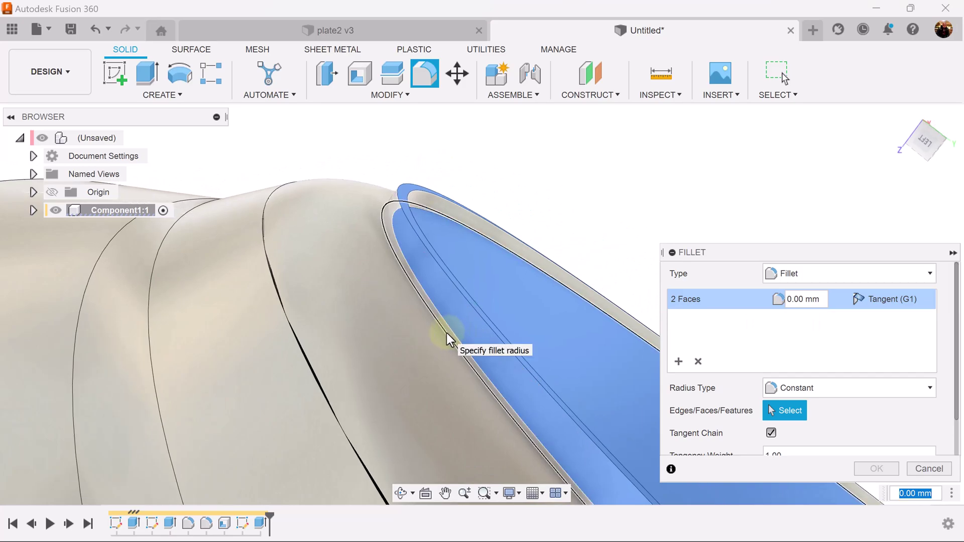
left_click(447, 333)
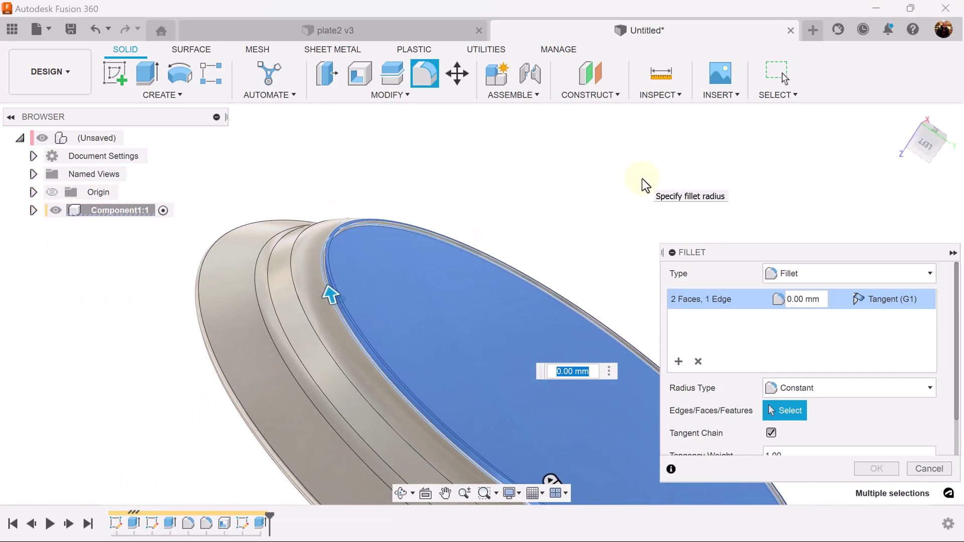
type(".5")
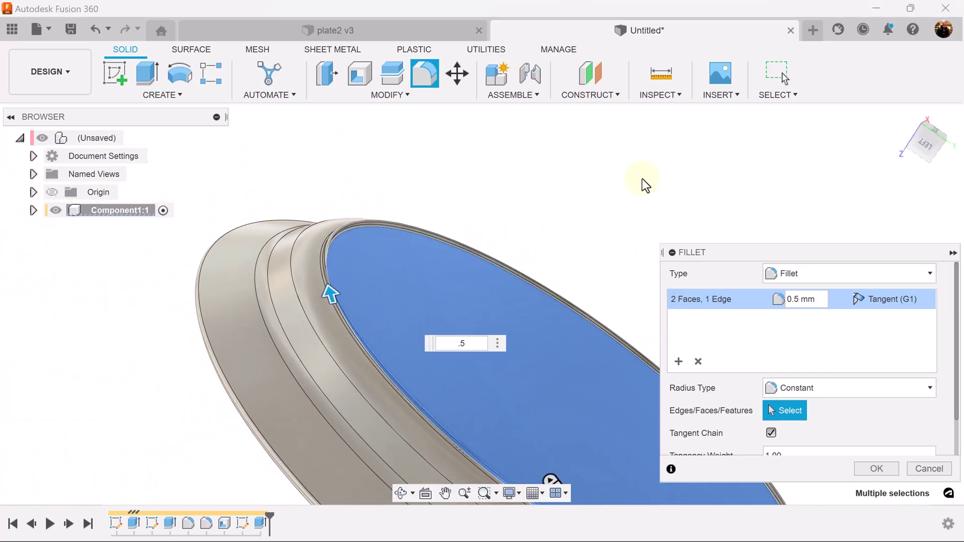
left_click(883, 468)
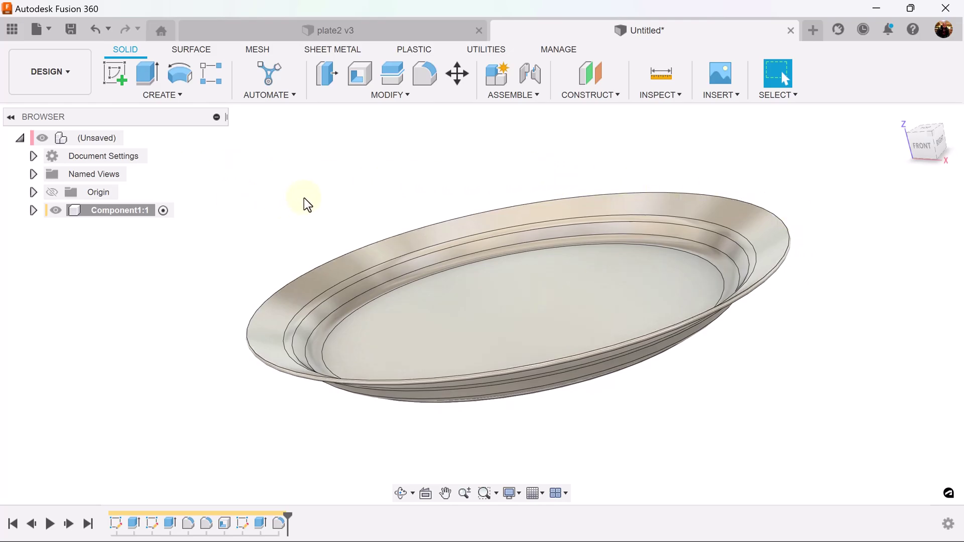
Search the appearance library for 'glass' and add Glass - Noise to In This Design.
key("a")
scroll(776, 384, "down", 4)
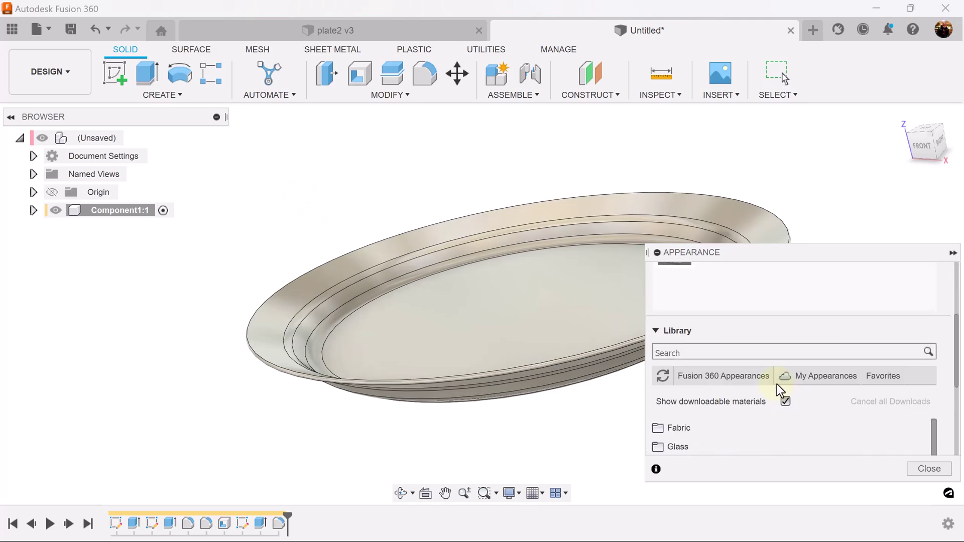
scroll(776, 383, "up", 1)
left_click(783, 349)
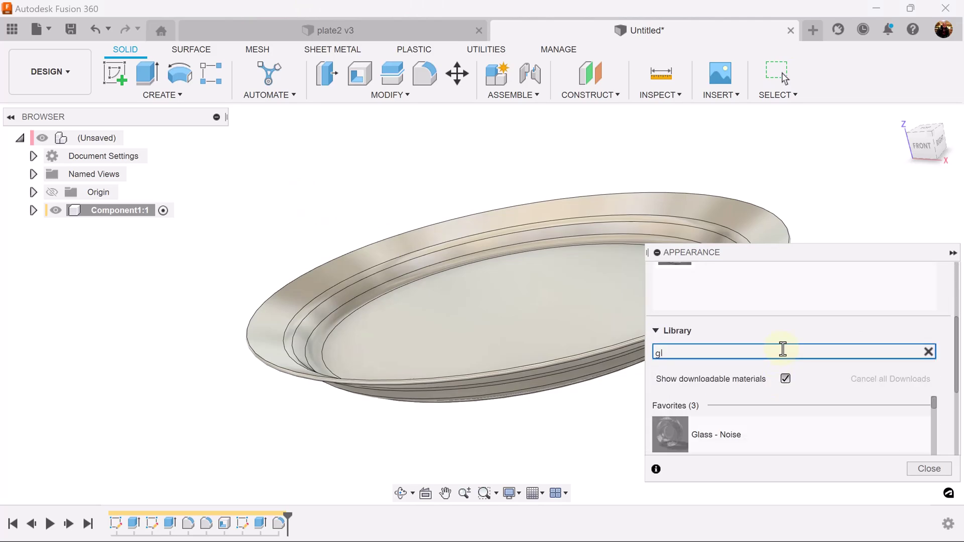
scroll(792, 368, "down", 1)
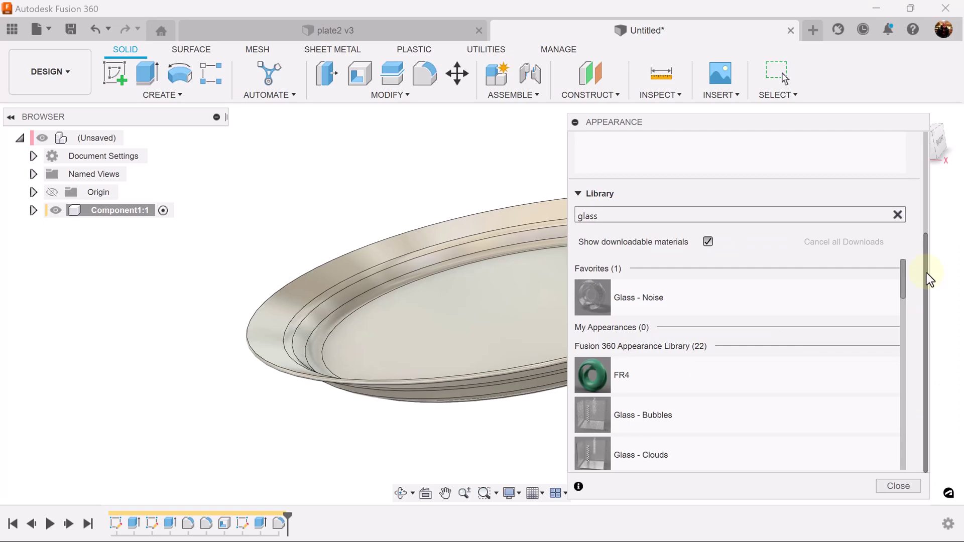
scroll(727, 394, "down", 4)
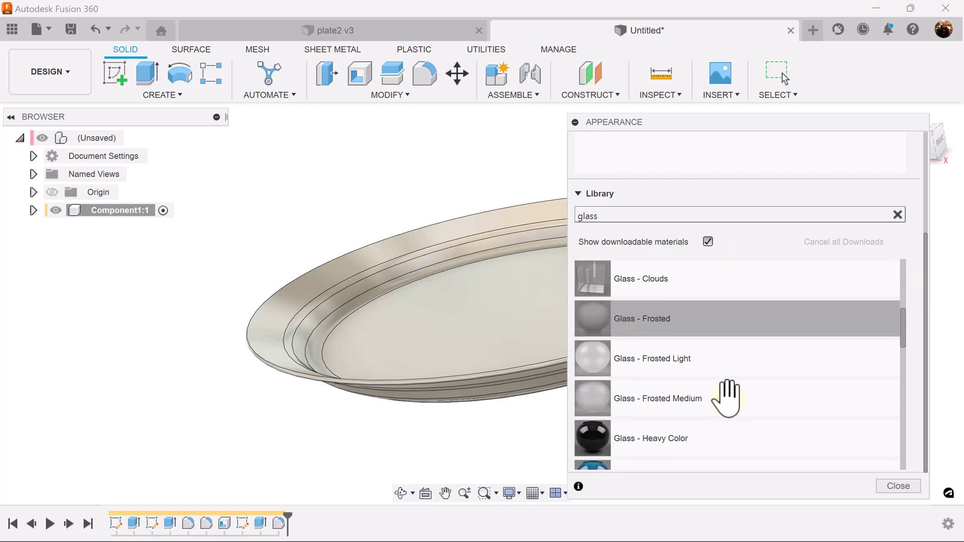
scroll(824, 351, "up", 4)
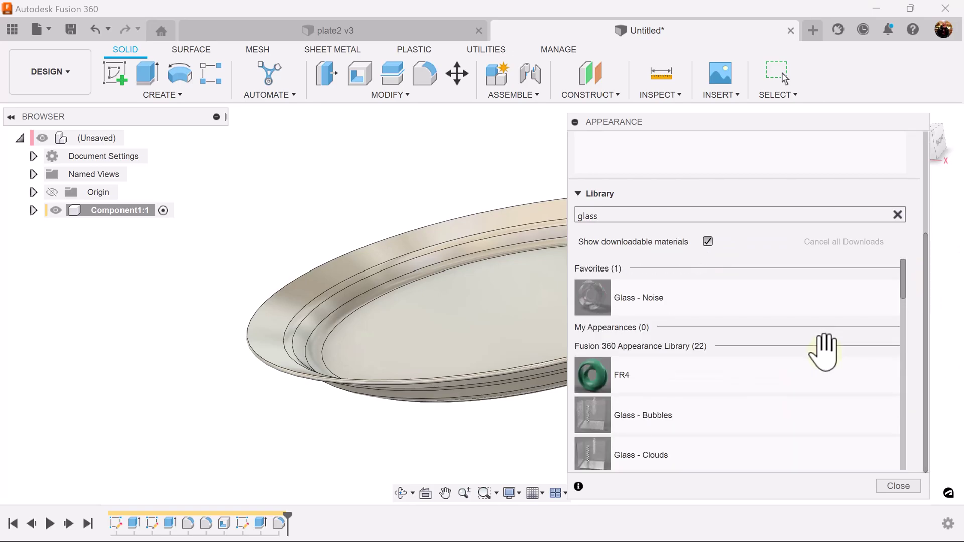
scroll(661, 301, "down", 2)
scroll(681, 324, "down", 6)
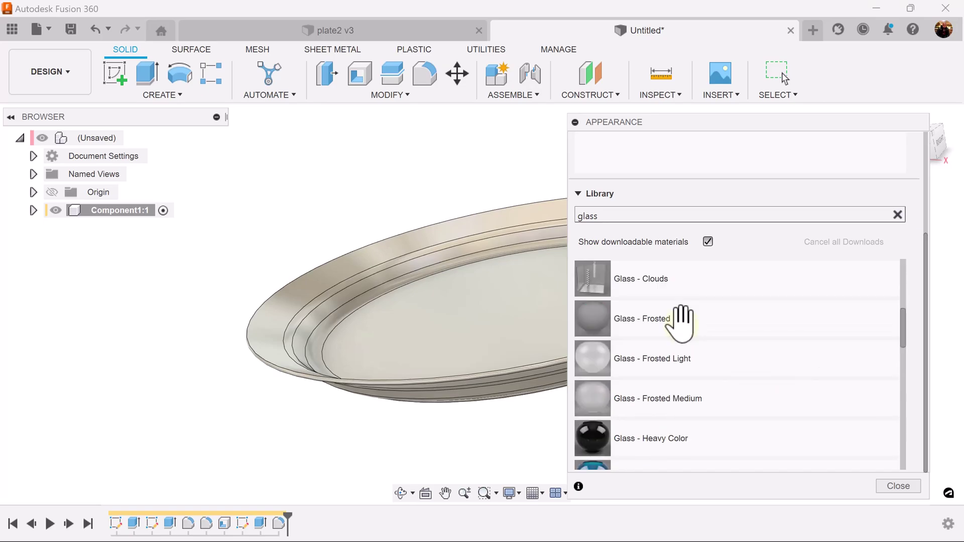
scroll(681, 324, "down", 5)
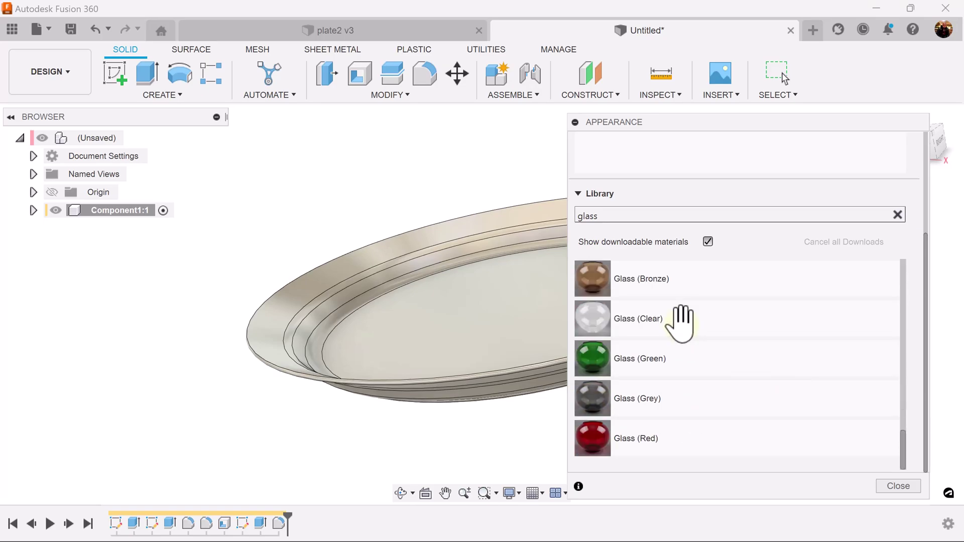
scroll(681, 323, "up", 5)
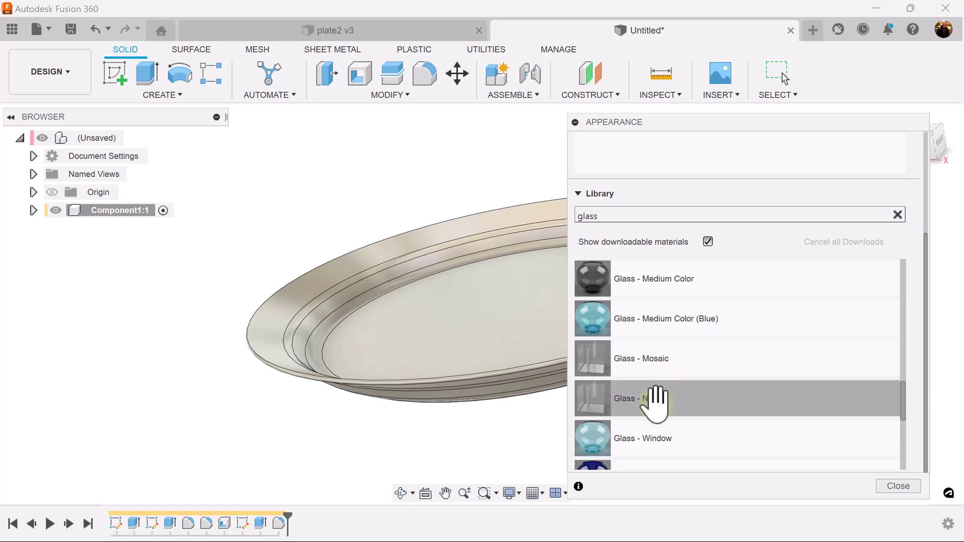
left_click_drag(655, 401, 691, 155)
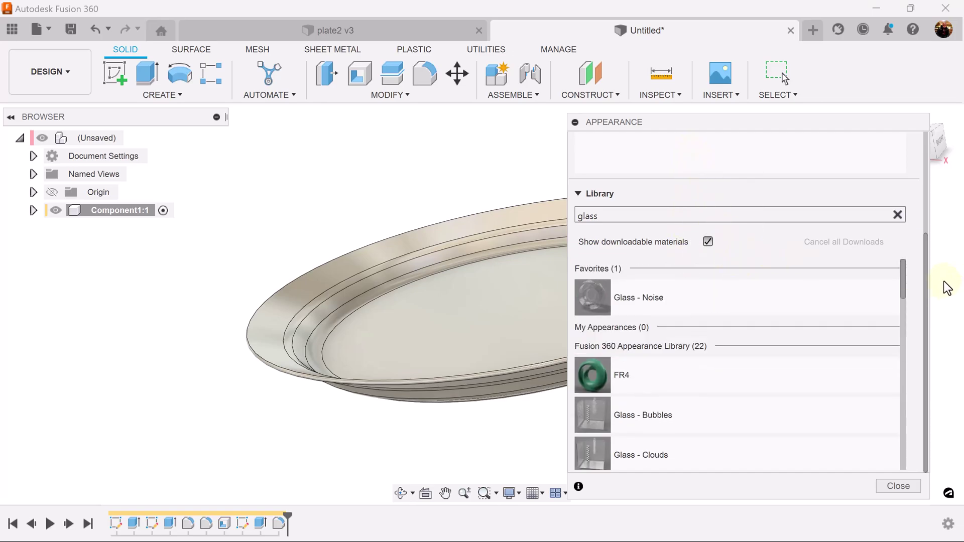
Add Glass - Heavy Color (Blue) to the design's appearances.
left_click_drag(926, 269, 928, 348)
scroll(751, 404, "down", 6)
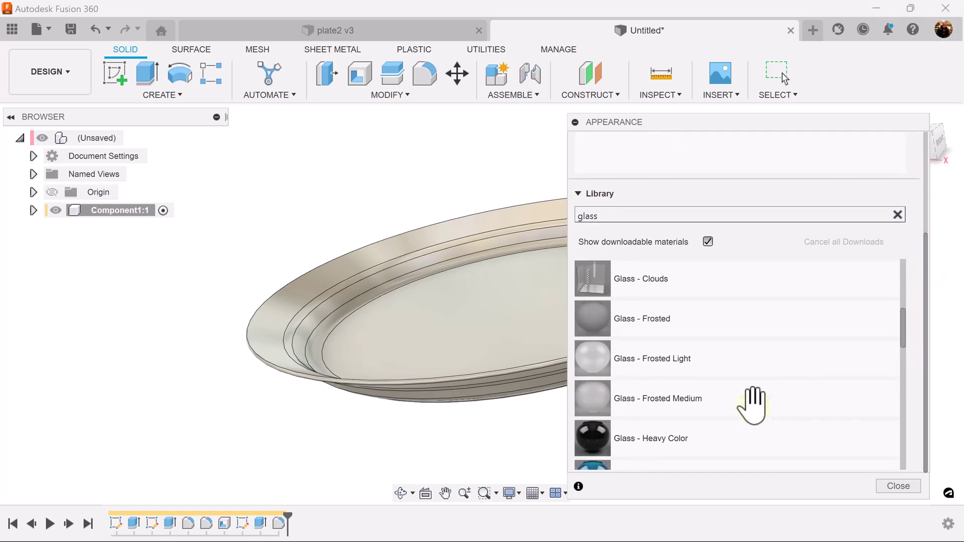
left_click(747, 347)
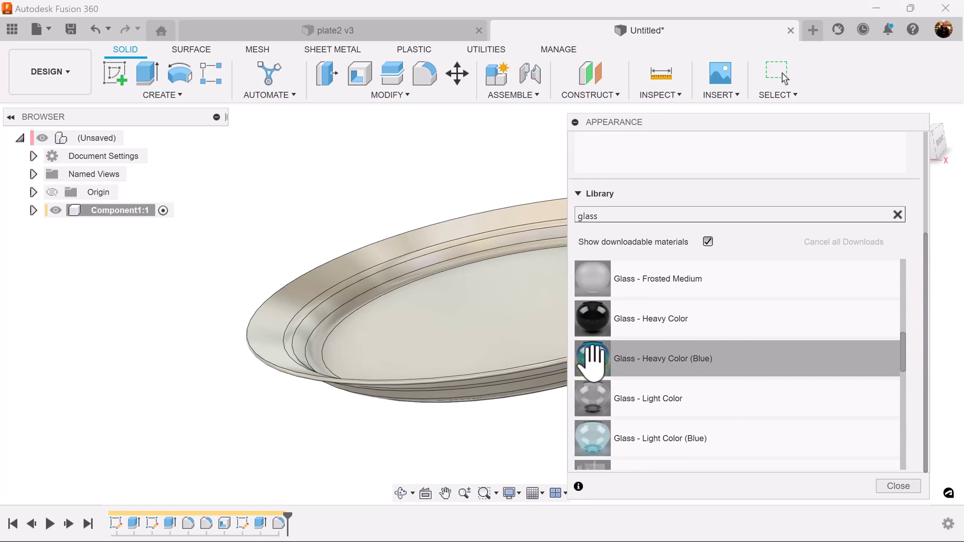
left_click_drag(592, 357, 790, 166)
left_click_drag(924, 291, 933, 175)
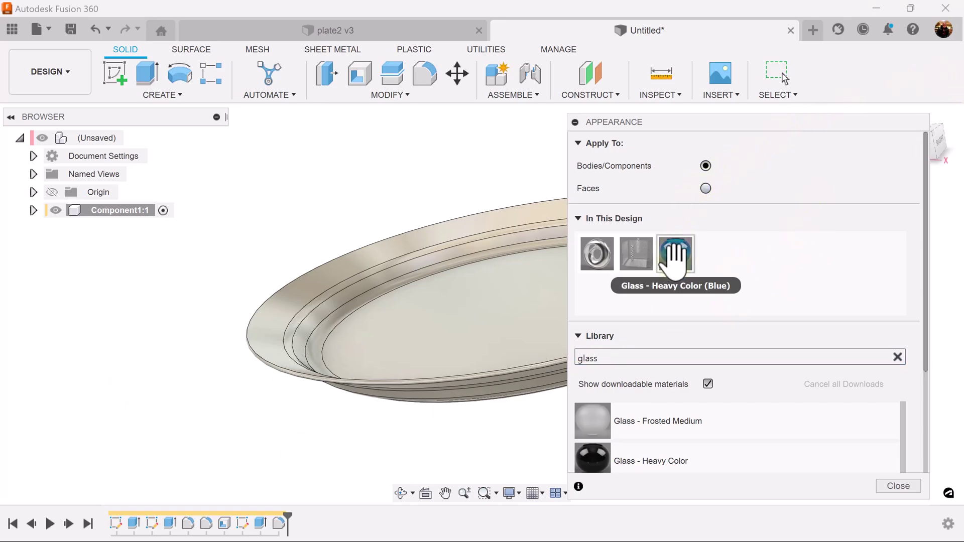
Drag the Glass - Heavy Color (Blue) appearance from In This Design onto the plate body.
left_click_drag(674, 254, 430, 318)
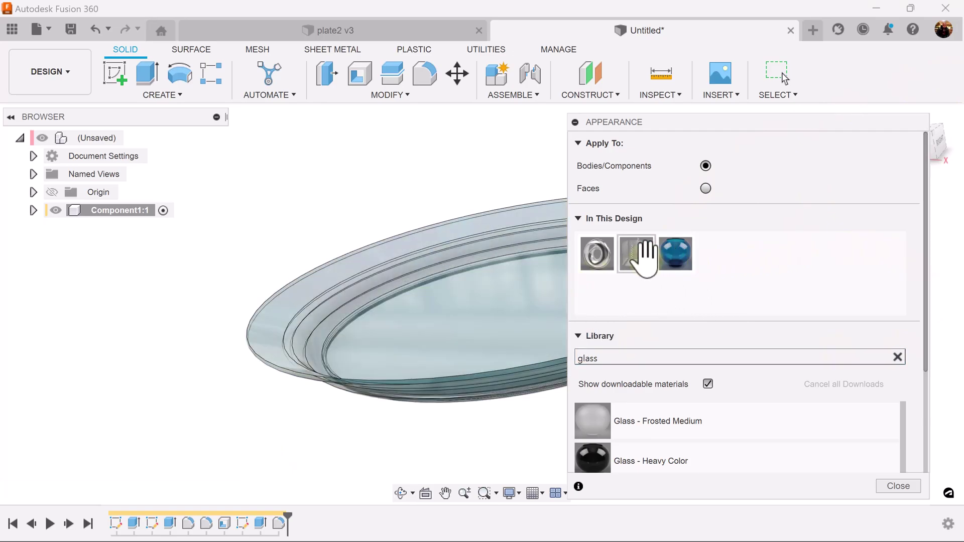
Enter red 68, green 189, blue 219 in the Glass - Heavy Color (Blue) colour editor.
double_click(675, 254)
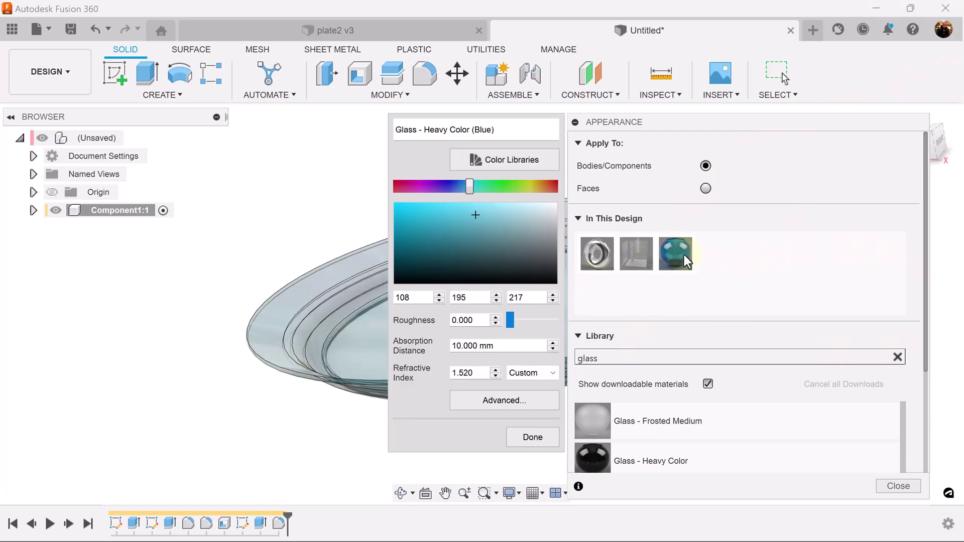
double_click(403, 298)
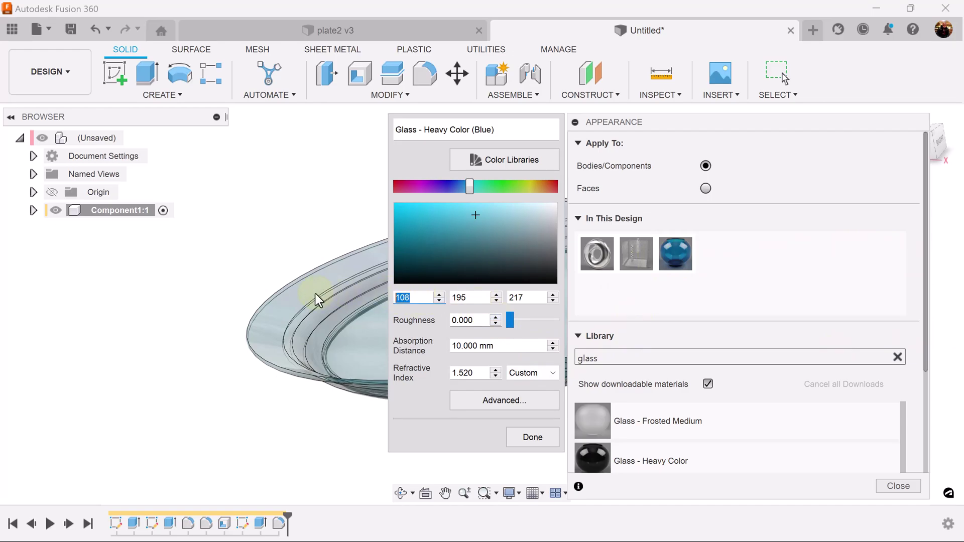
type("68")
key("Tab")
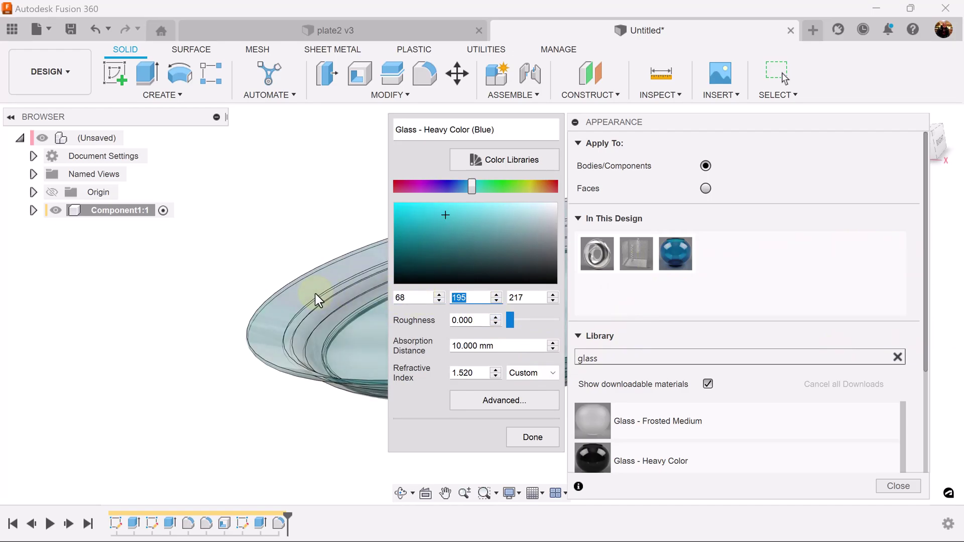
type("189")
key("Tab")
type("219")
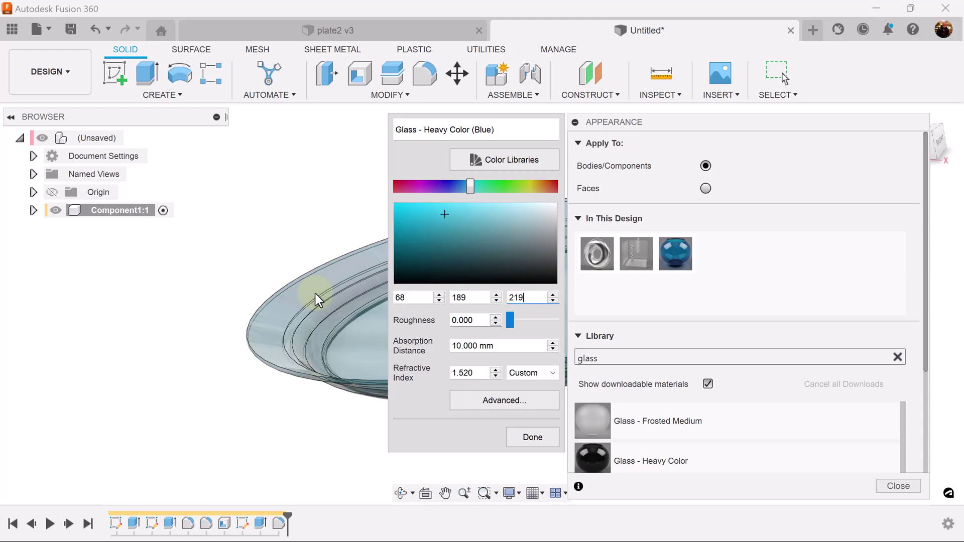
Finish the blue glass edit, then give Glass - Noise RGB 68, 189, 219 and Scale 48.
left_click(532, 437)
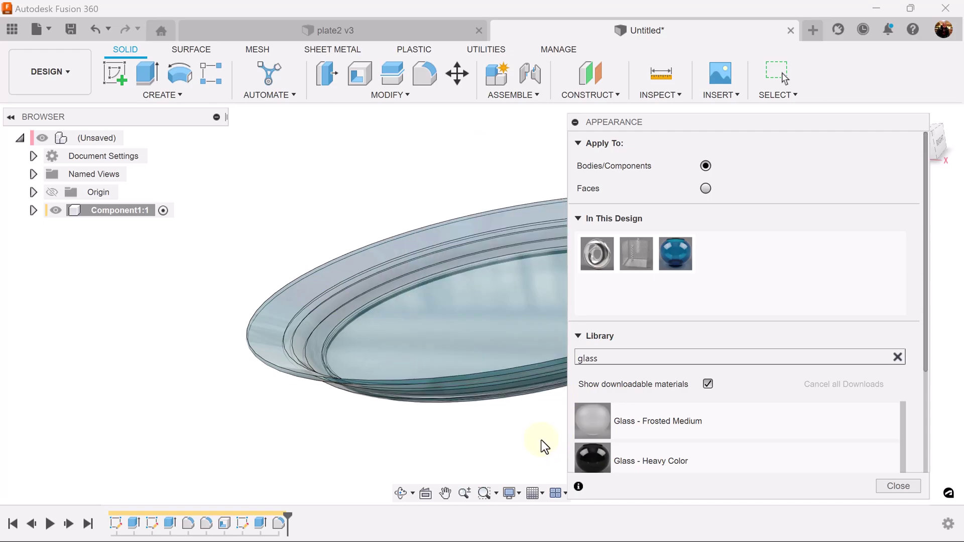
double_click(637, 254)
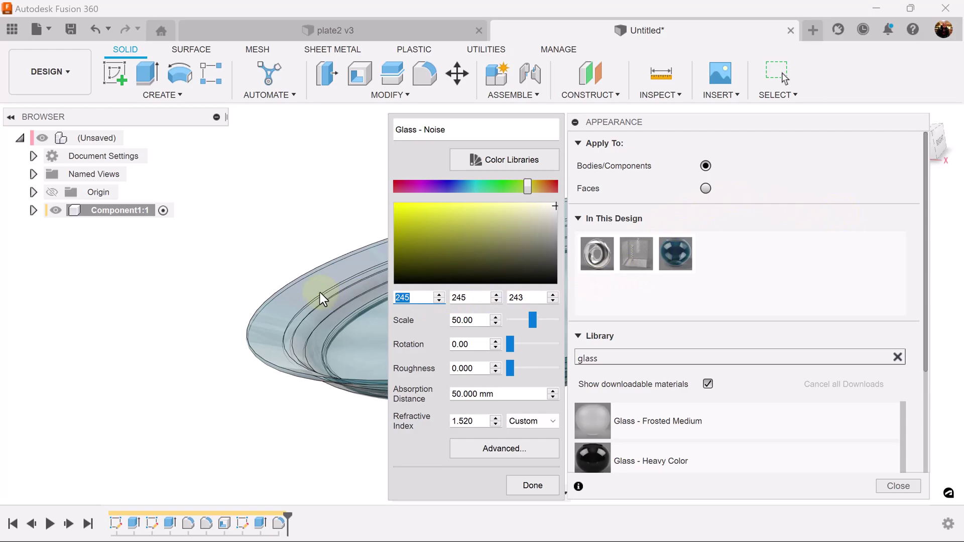
type("68")
key("Tab")
type("189")
key("Tab")
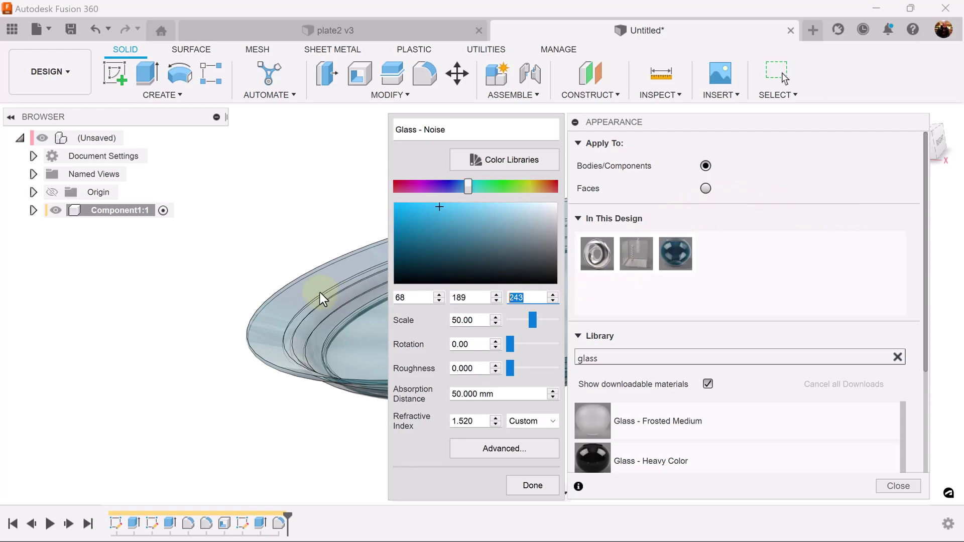
type("219")
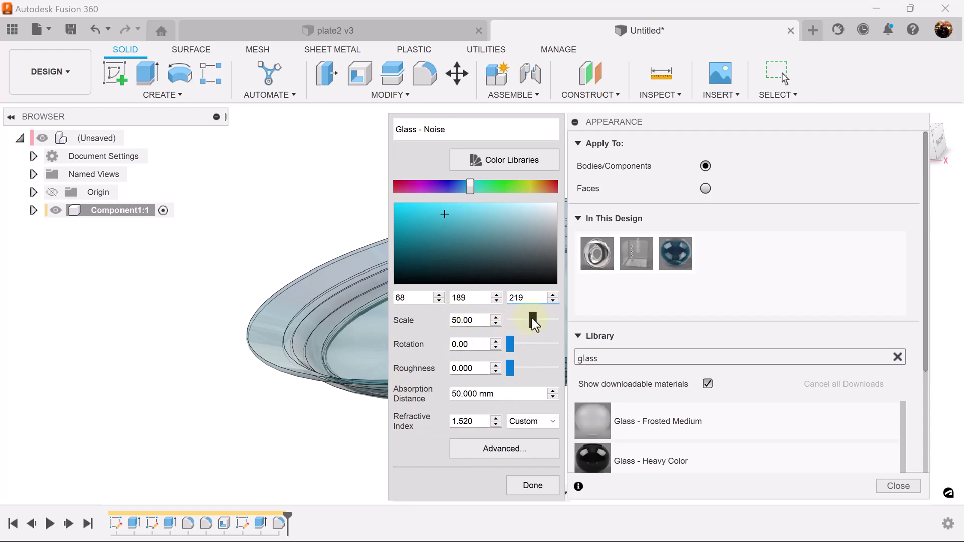
left_click(498, 323)
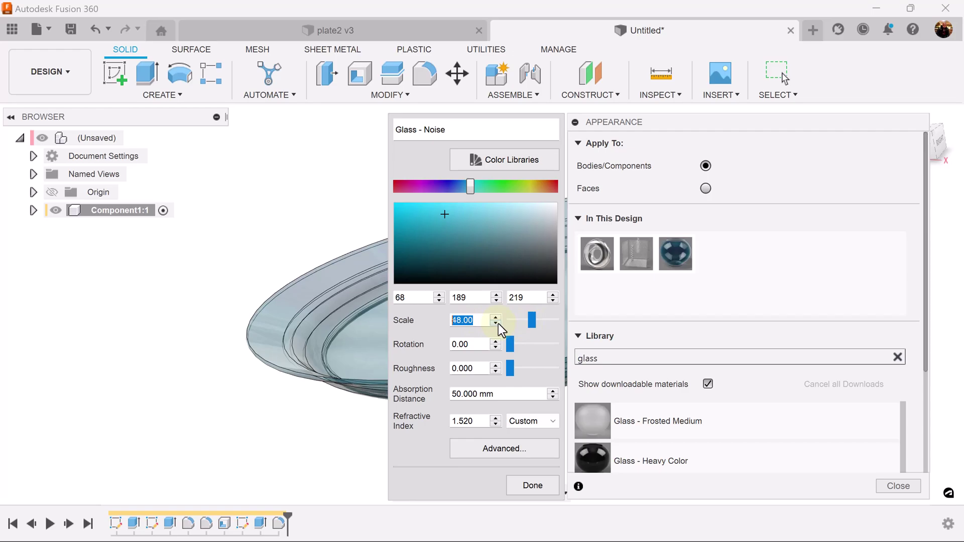
left_click(531, 486)
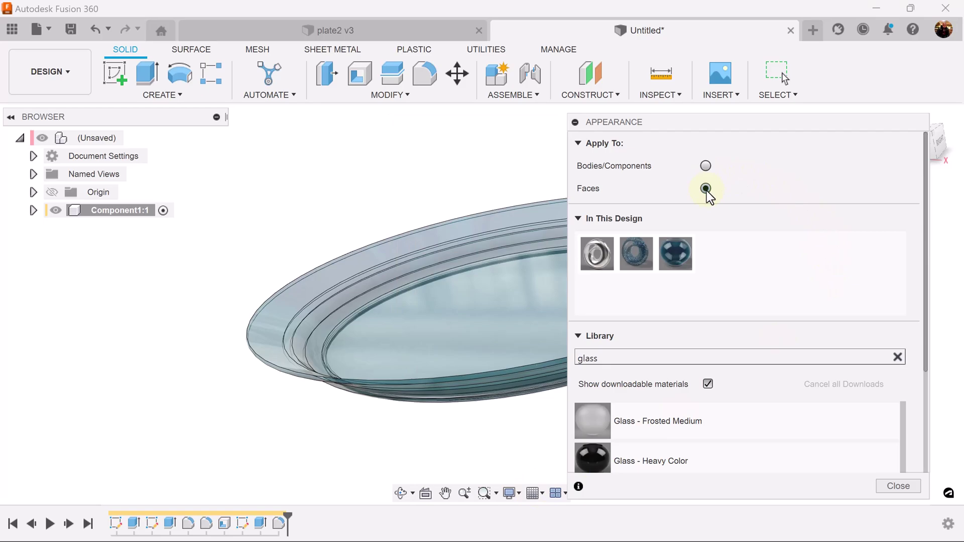
Drag the glass appearances onto the plate faces, Glass - Noise onto the rim, and close Appearance.
left_click(763, 333)
left_click_drag(671, 387, 657, 210)
mouse_move(663, 381)
left_mouse_down()
mouse_move(531, 213)
mouse_move(467, 236)
mouse_move(474, 243)
left_mouse_up()
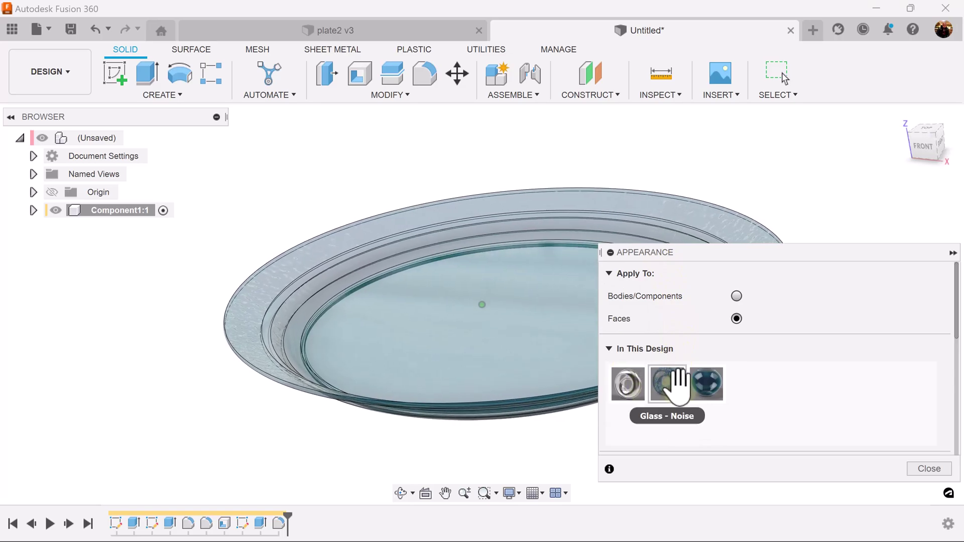
left_click_drag(675, 381, 267, 332)
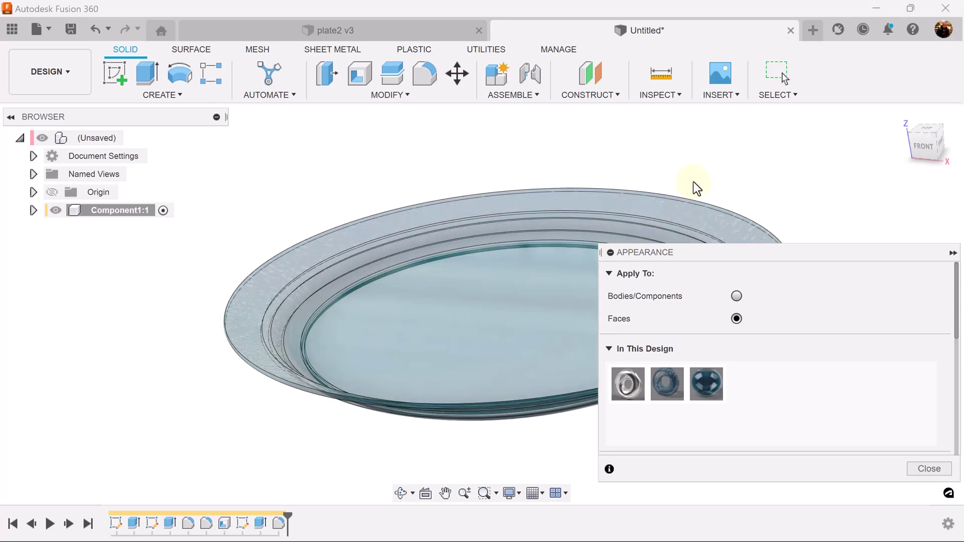
left_click(924, 468)
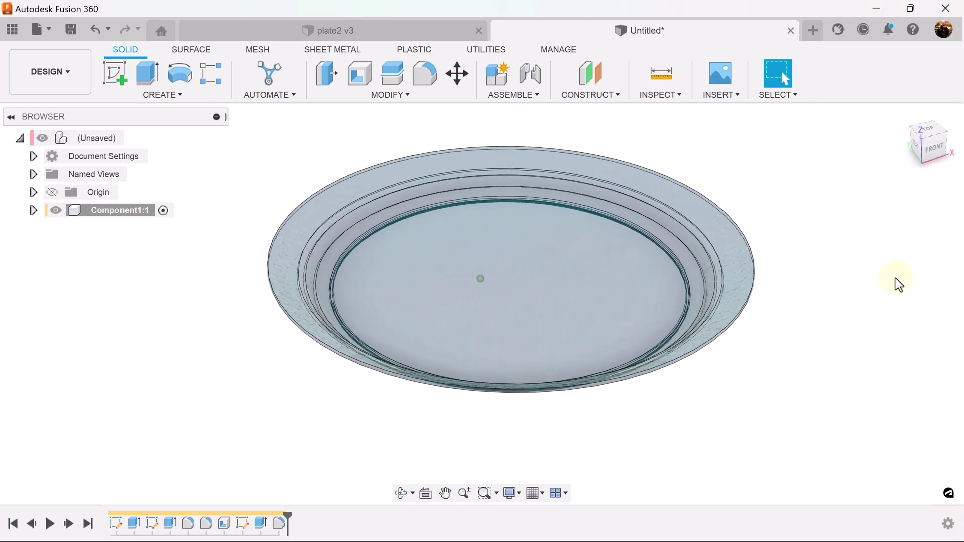
Enter the Render workspace, zoom and orbit to an angled side view, and collapse the Rendering Gallery.
left_click(16, 60)
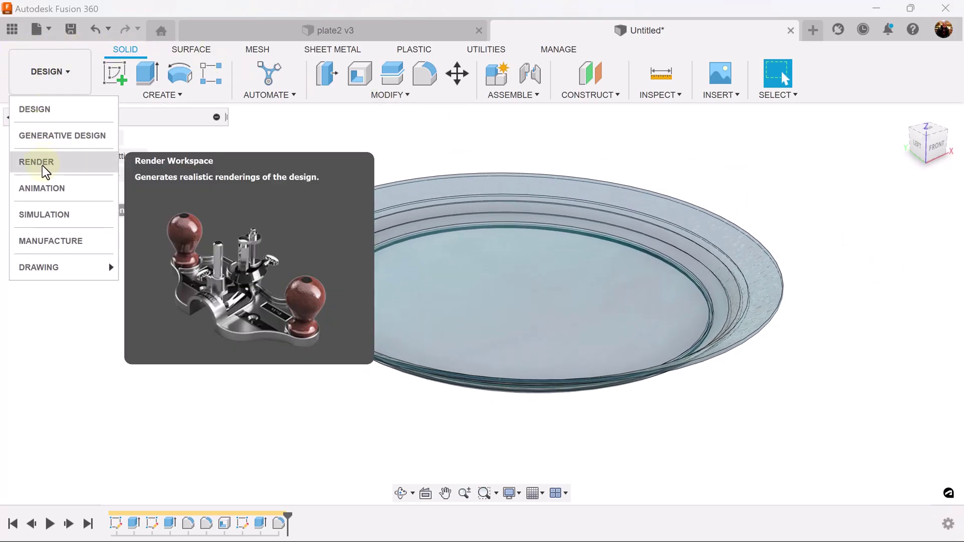
left_click(44, 164)
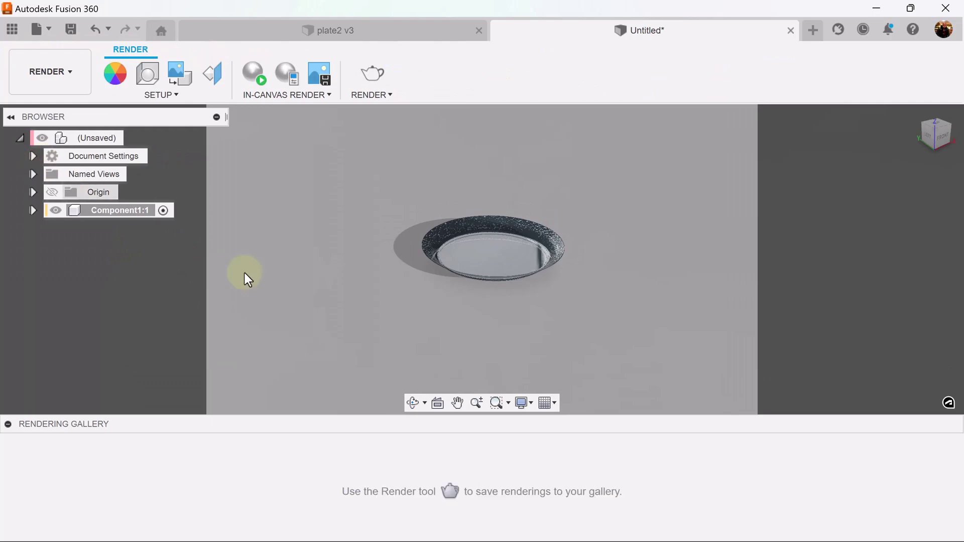
scroll(700, 297, "up", 5)
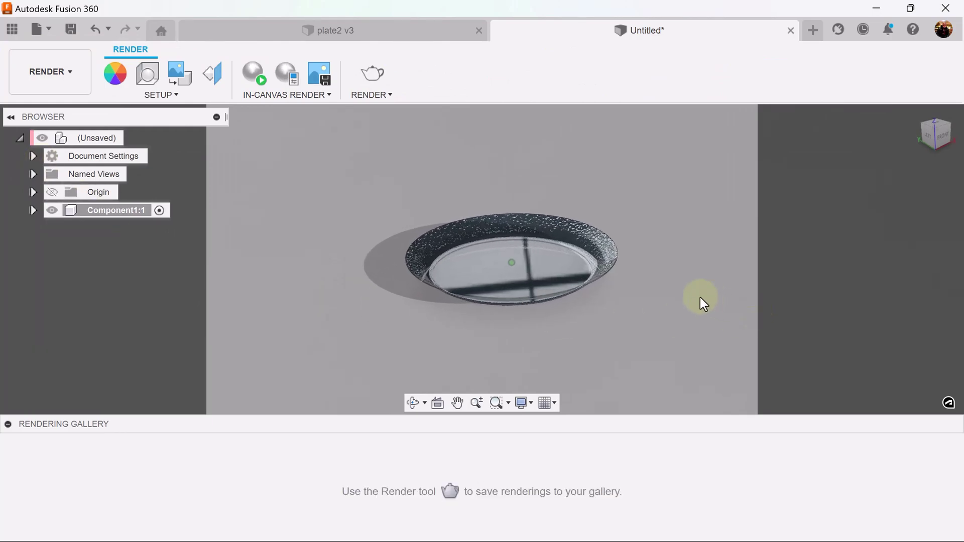
middle_click_drag(700, 298, 699, 297, "shift")
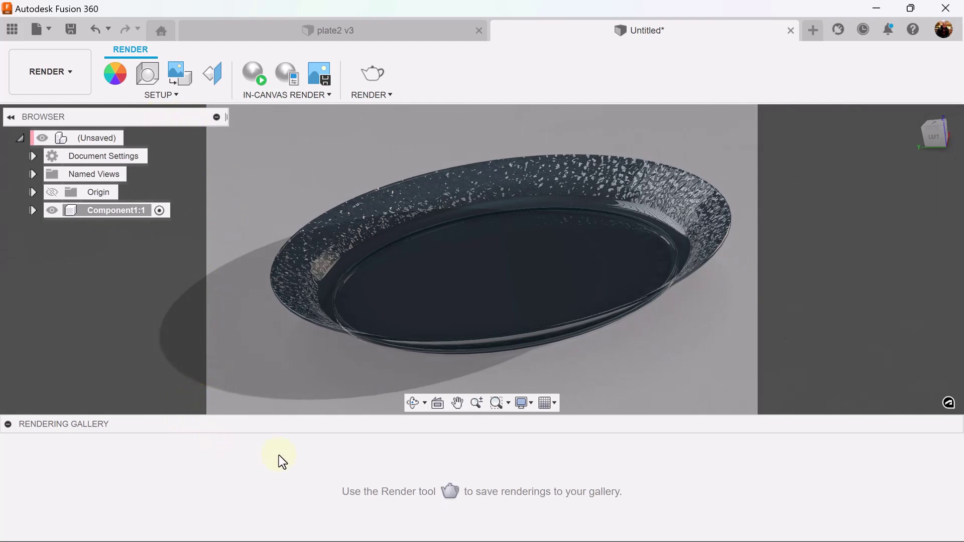
left_click(7, 424)
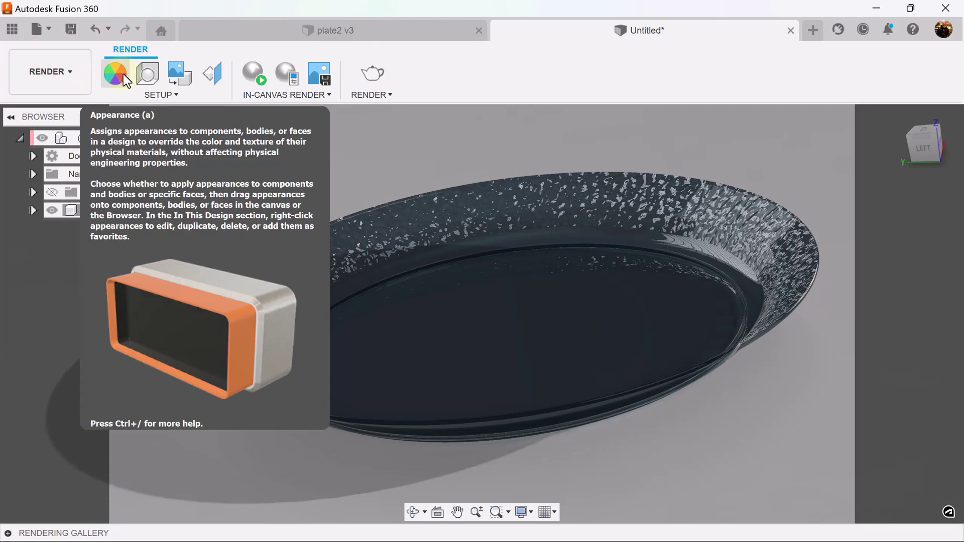
Open Scene Settings, browse the Environment Library, and start the In-Canvas Render.
left_click(147, 76)
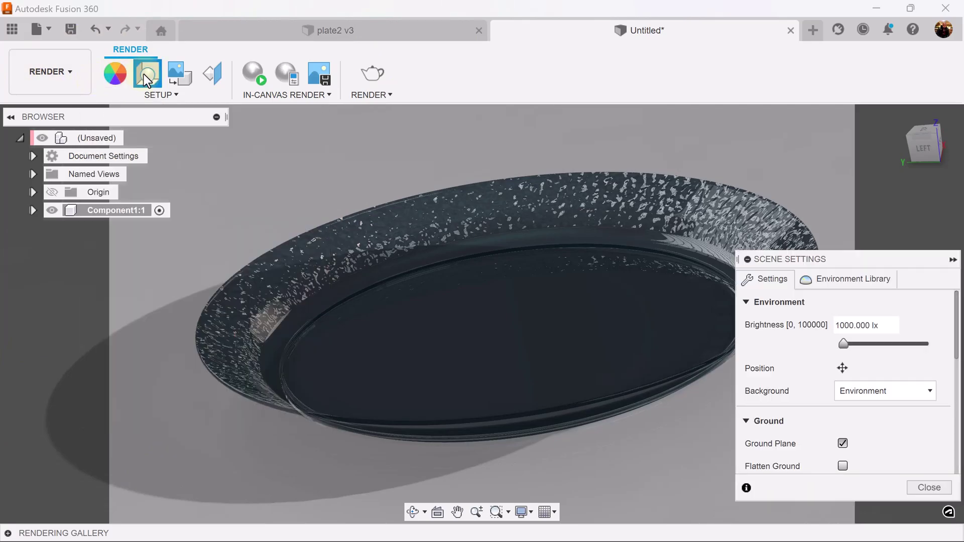
left_click(862, 280)
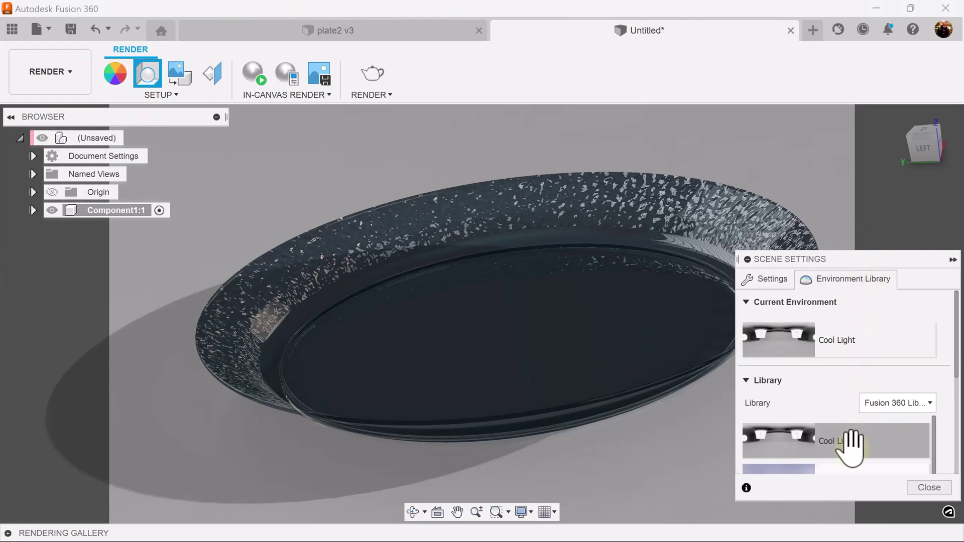
left_click(759, 281)
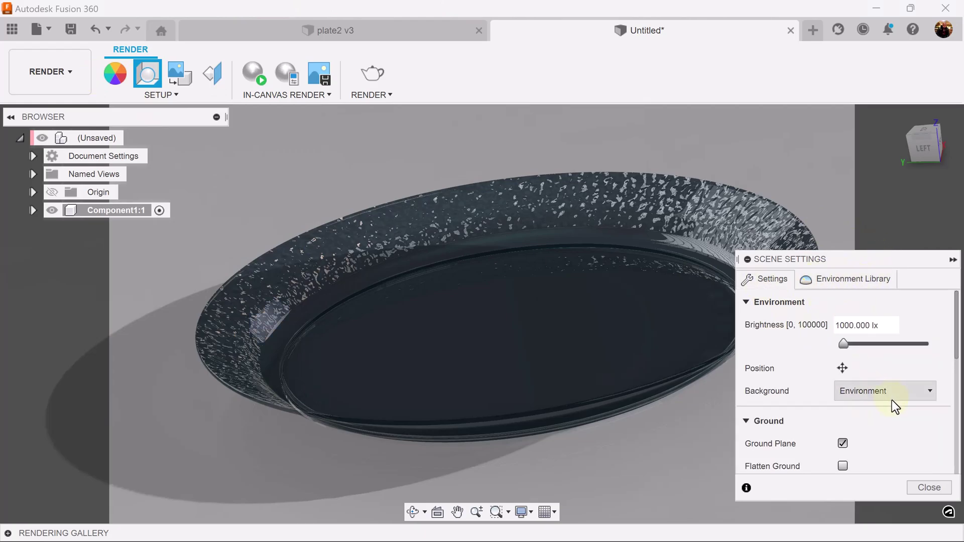
scroll(892, 399, "down", 2)
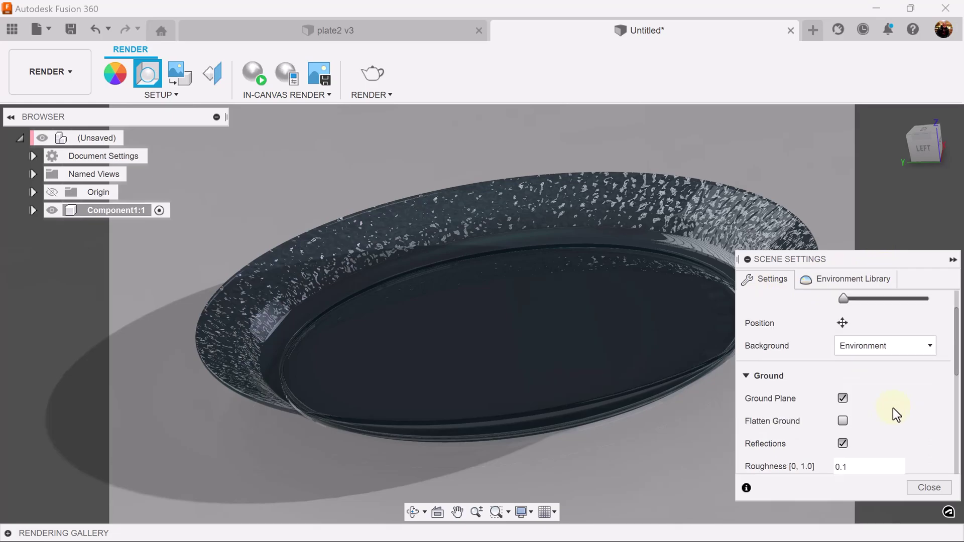
left_click(253, 79)
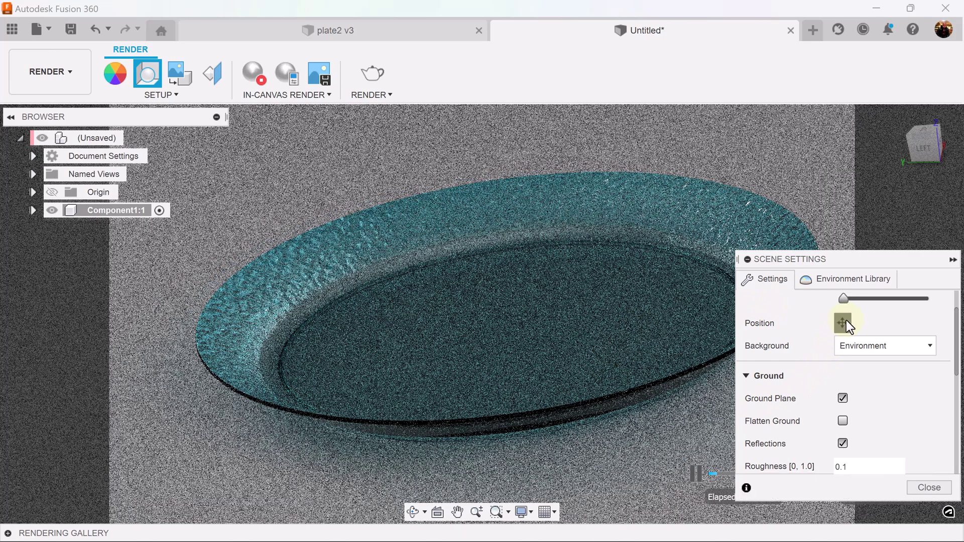
Rotate the lighting environment to -48.14 degrees, recenter the plate, collapse the Browser, and close Scene Settings.
left_click(842, 323)
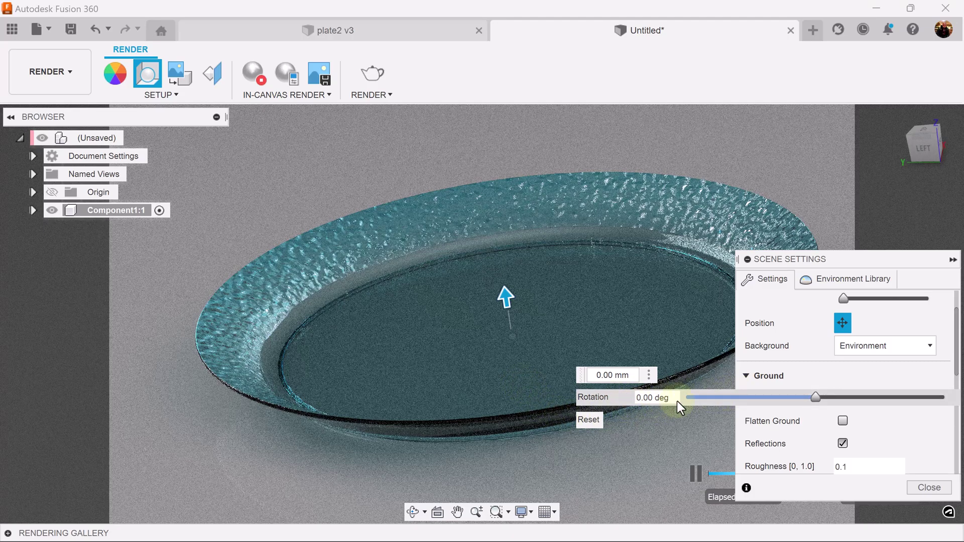
left_click_drag(816, 396, 780, 398)
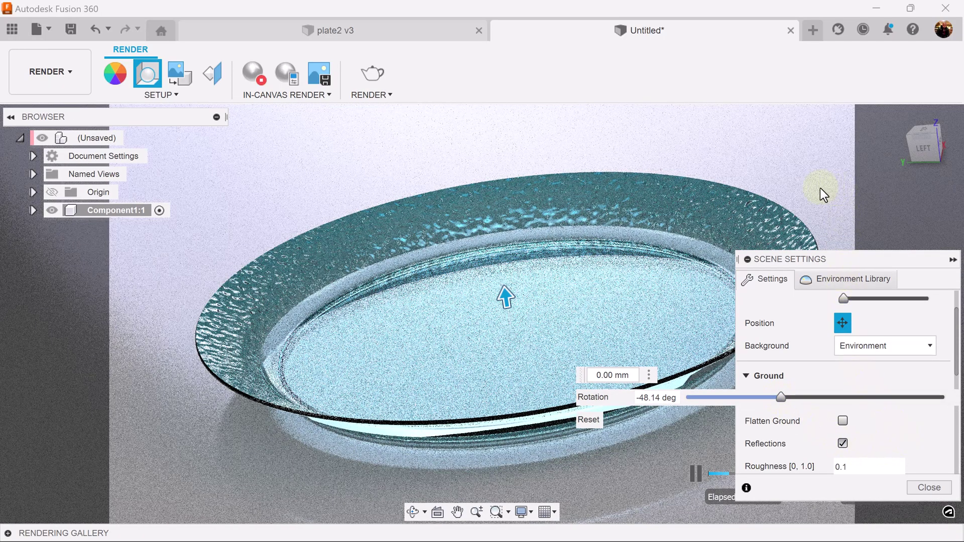
scroll(820, 188, "down", 3)
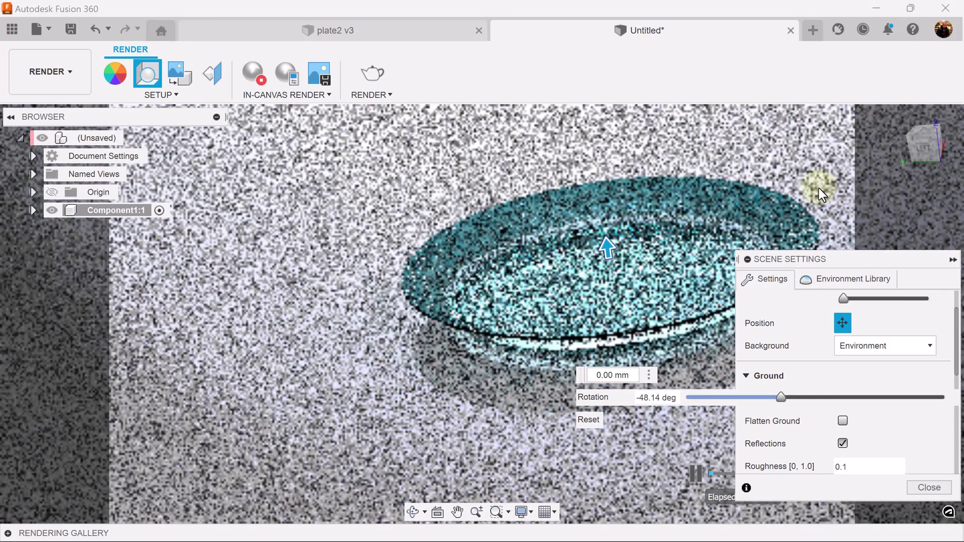
middle_click_drag(818, 188, 792, 178)
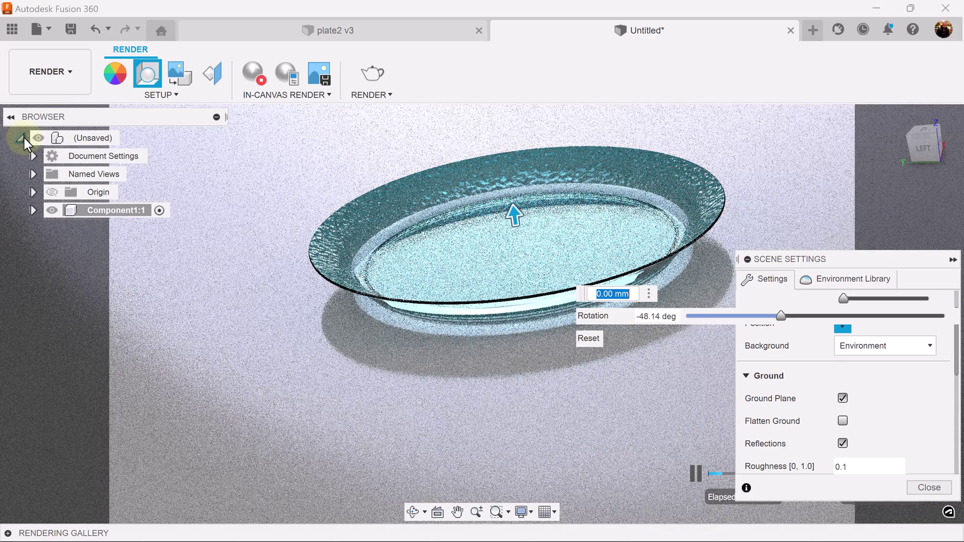
left_click(22, 138)
left_click(11, 117)
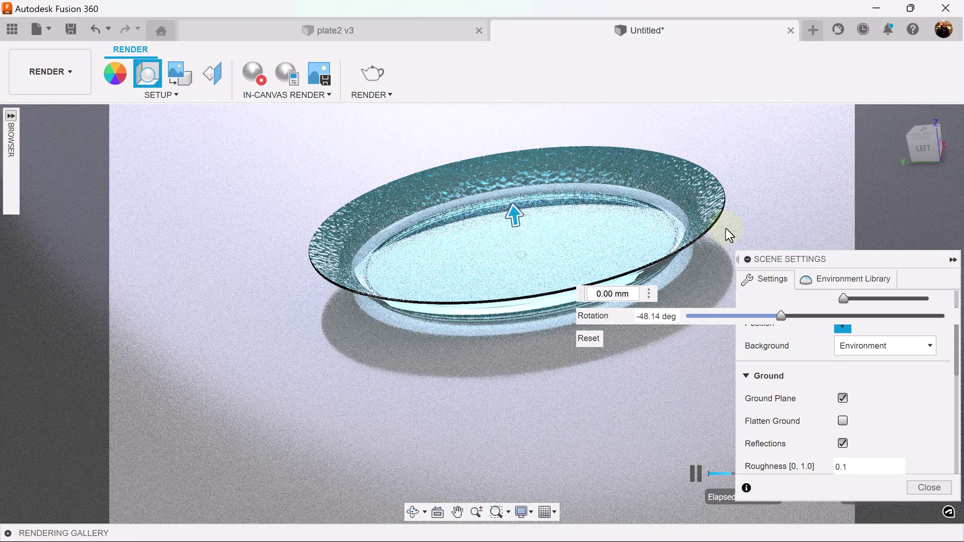
middle_click_drag(778, 205, 763, 228)
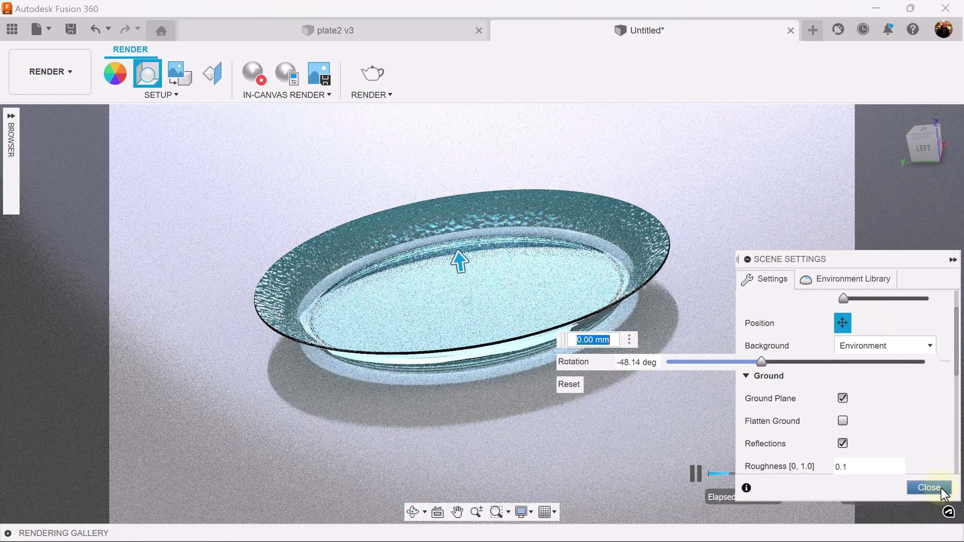
left_click(930, 487)
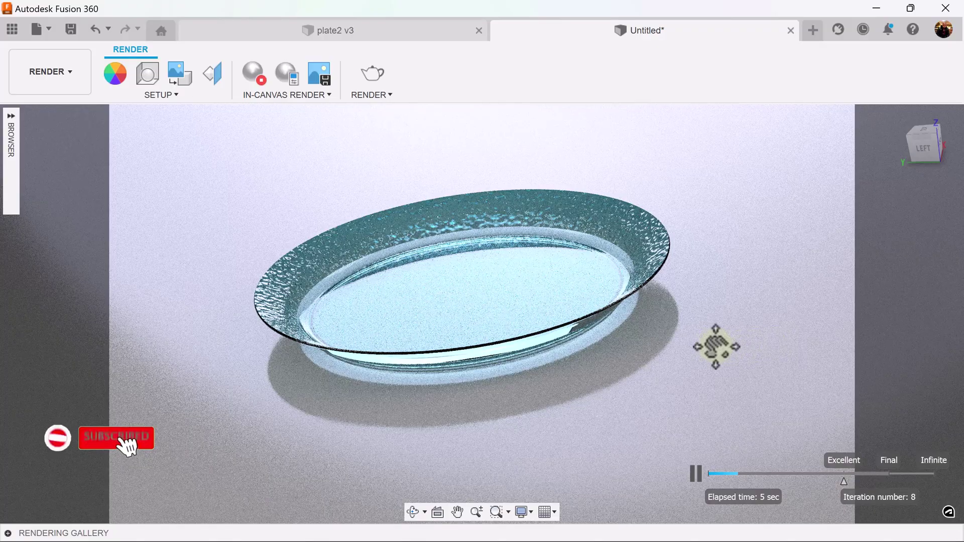
Pan the plate slightly, then stop the In-Canvas Render.
mouse_move(737, 355)
middle_mouse_down()
mouse_move(713, 351)
mouse_move(722, 351)
middle_mouse_up()
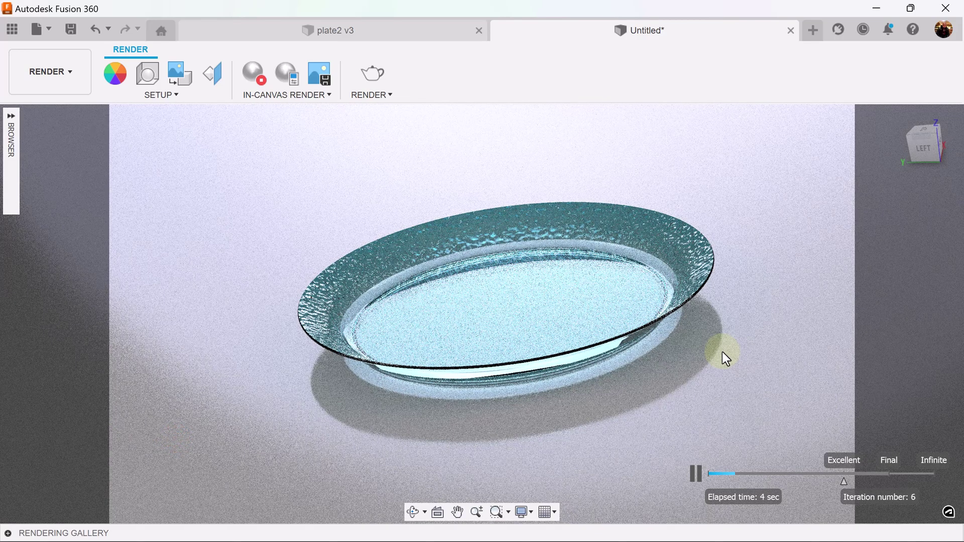
left_click(254, 75)
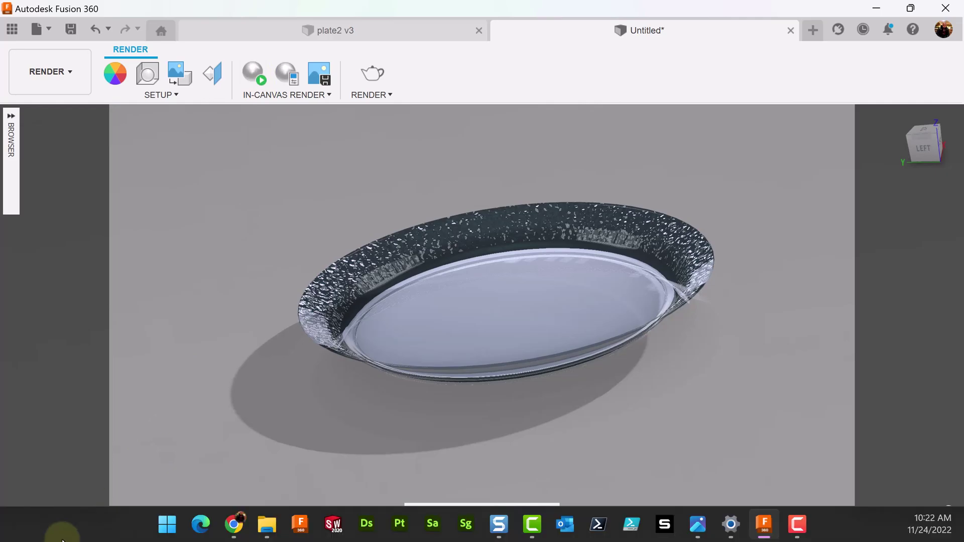
Switch to plate2 v3 in the Render workspace and open its v2 gallery rendering in the large viewer.
left_click(357, 29)
left_click(57, 75)
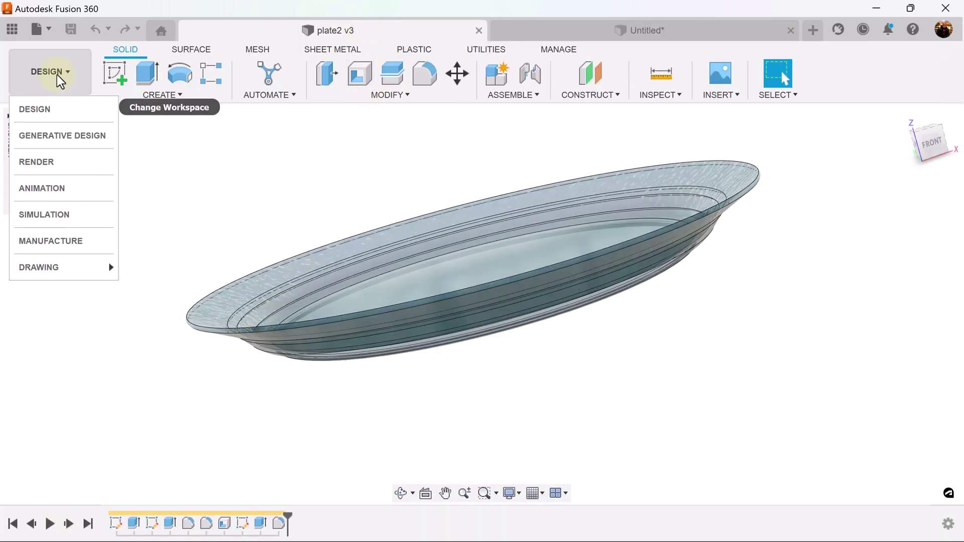
left_click(40, 159)
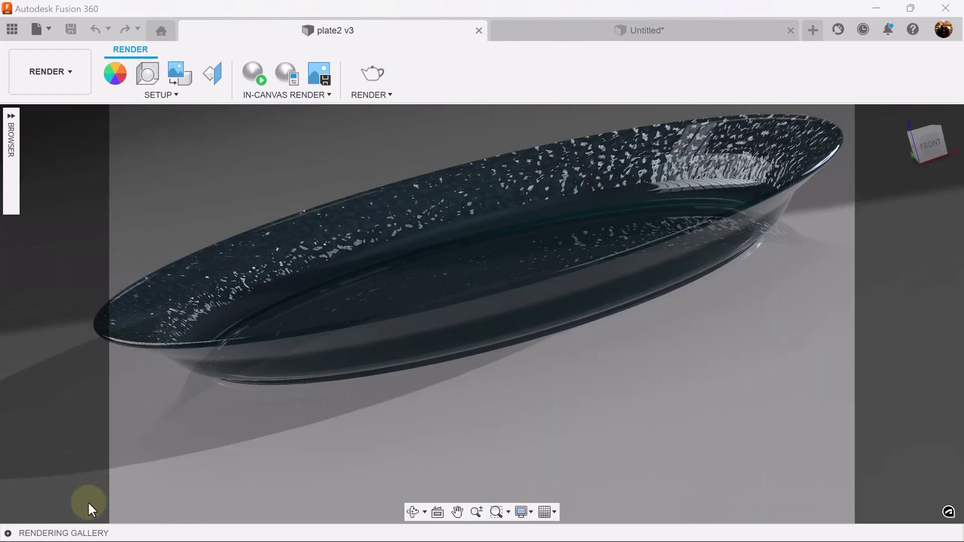
left_click(45, 532)
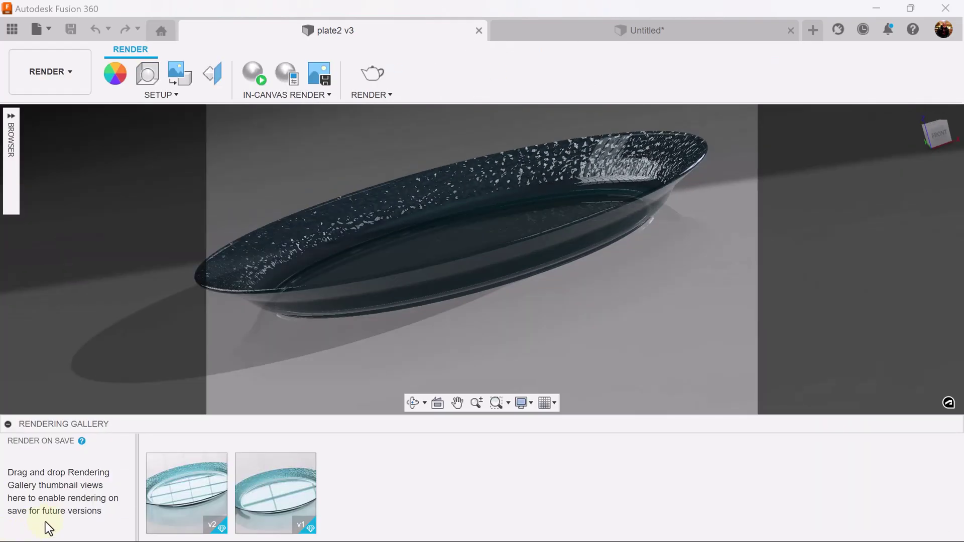
double_click(187, 495)
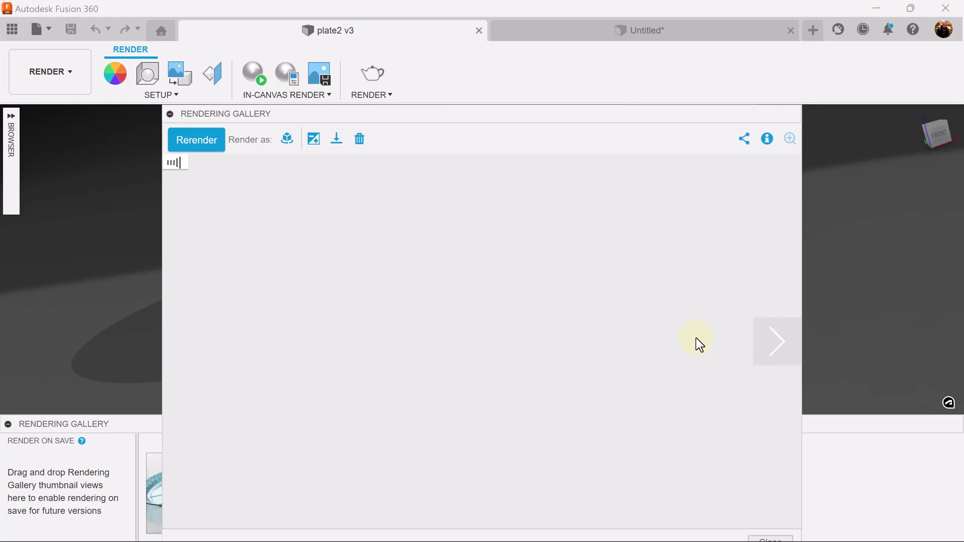